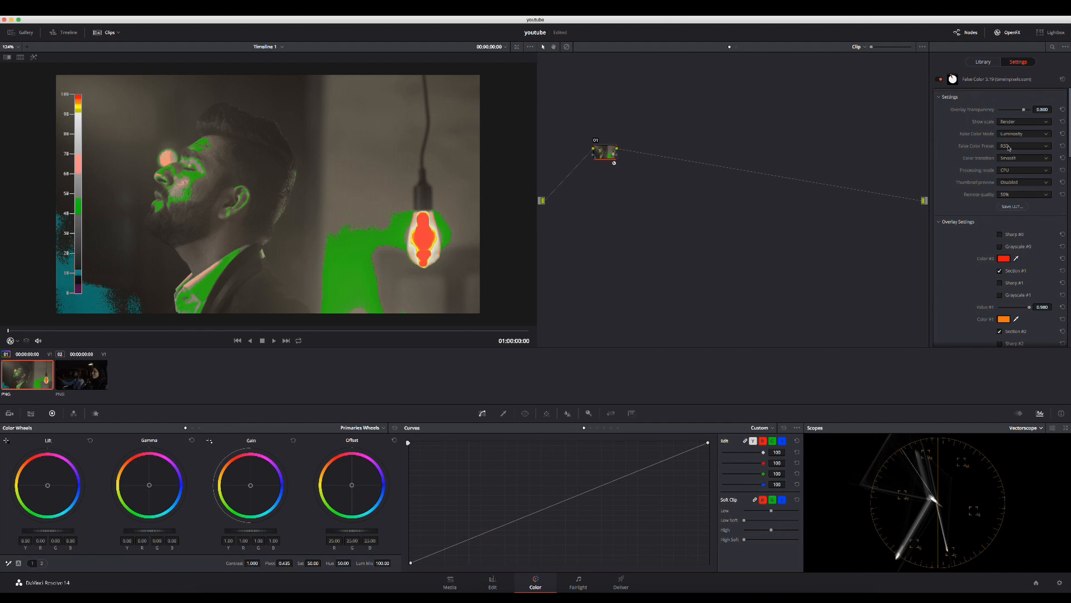
- Set the False Color effect's preset to SmallHD 1 and its false color mode to Saturation I
{"action": "left_click", "coordinate": [1009, 148]}
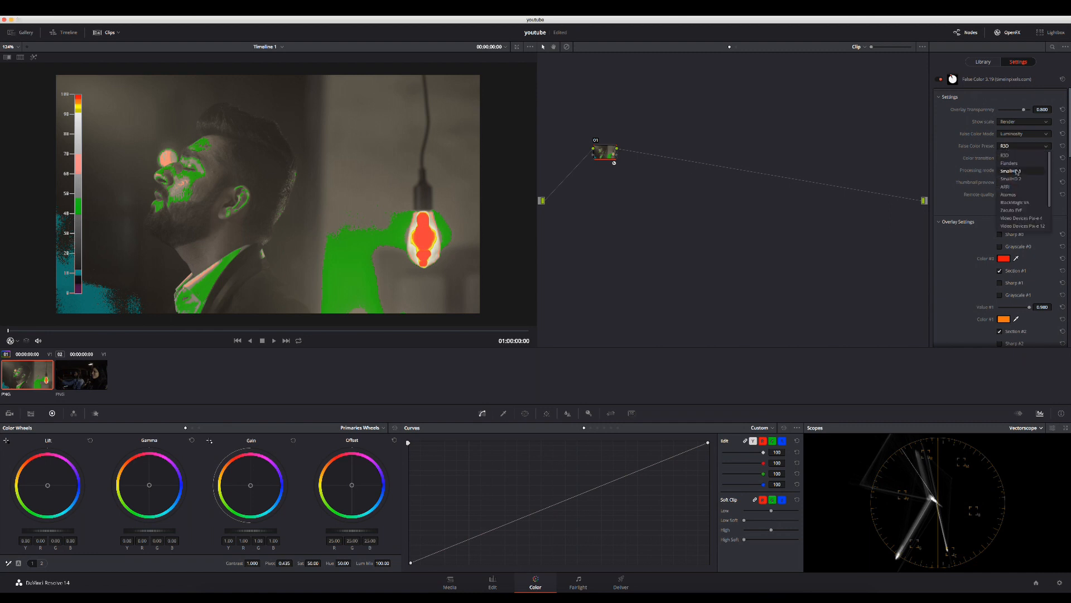
{"action": "left_click", "coordinate": [1017, 172]}
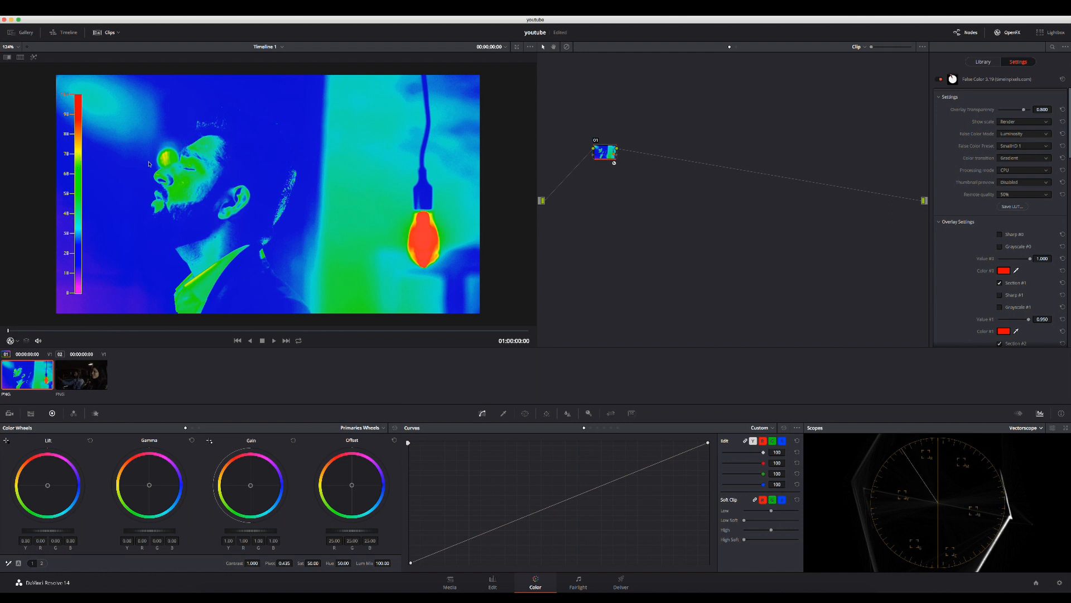
{"action": "left_click", "coordinate": [1020, 146]}
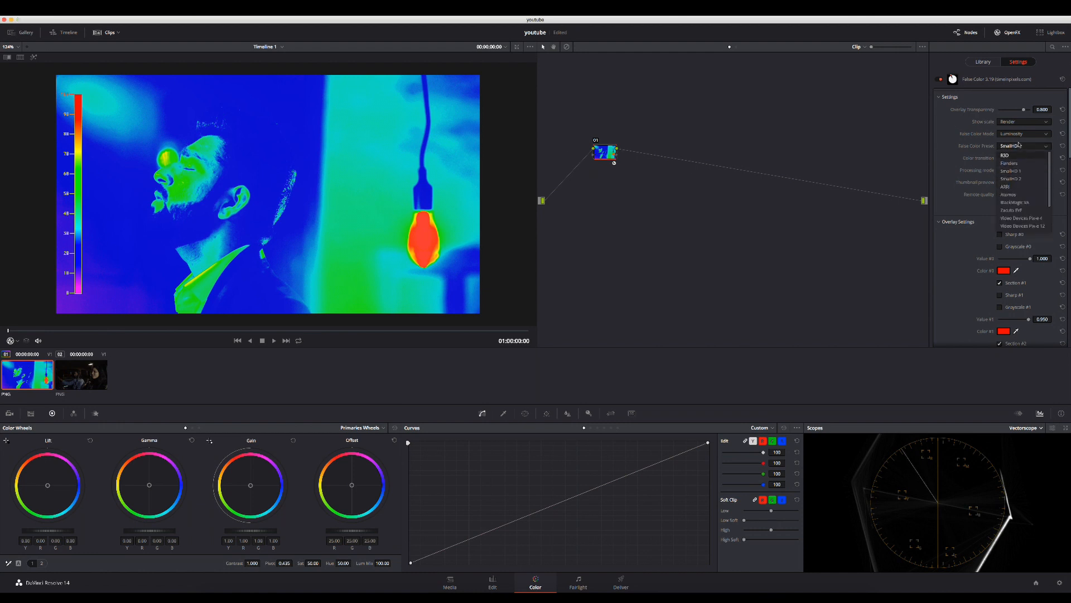
{"action": "left_click", "coordinate": [1019, 134]}
{"action": "left_click", "coordinate": [1018, 134]}
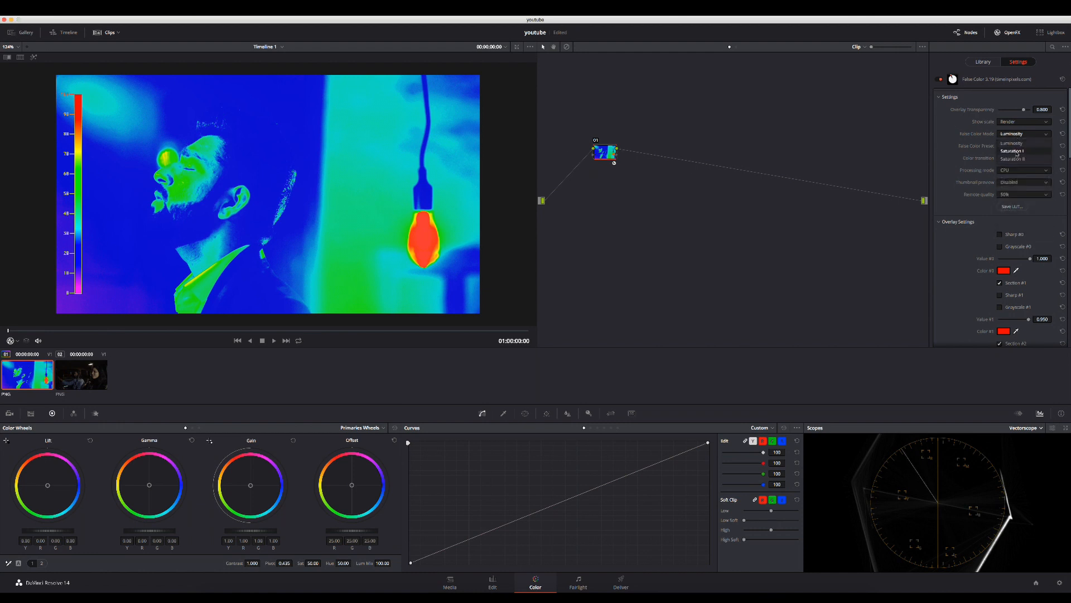
{"action": "left_click", "coordinate": [1017, 152]}
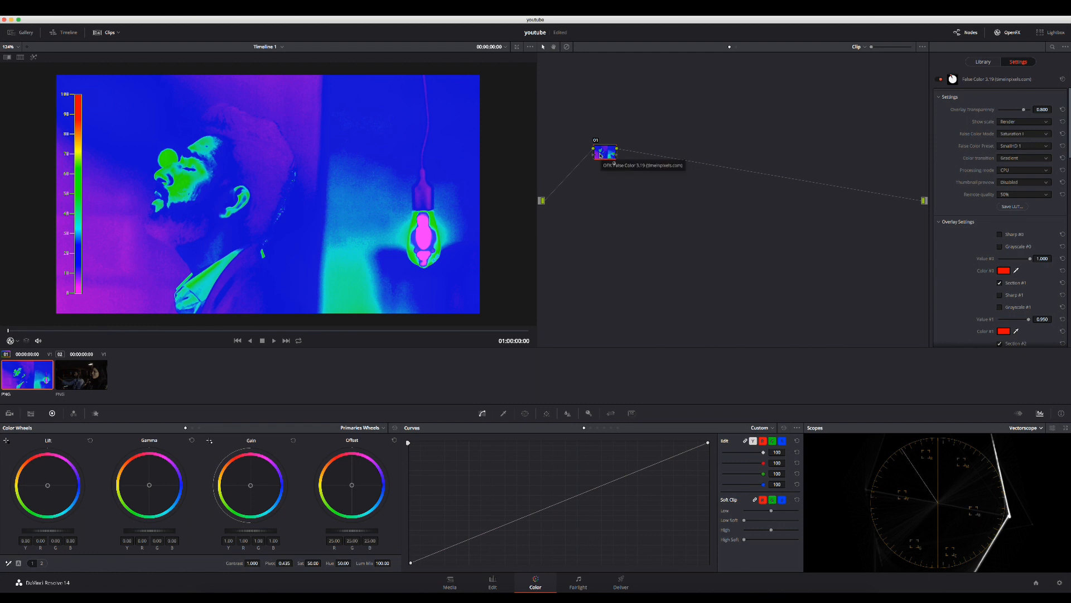
- Delete the False Color node and build two serial nodes, placed far apart in the node graph
{"action": "key", "text": "Delete"}
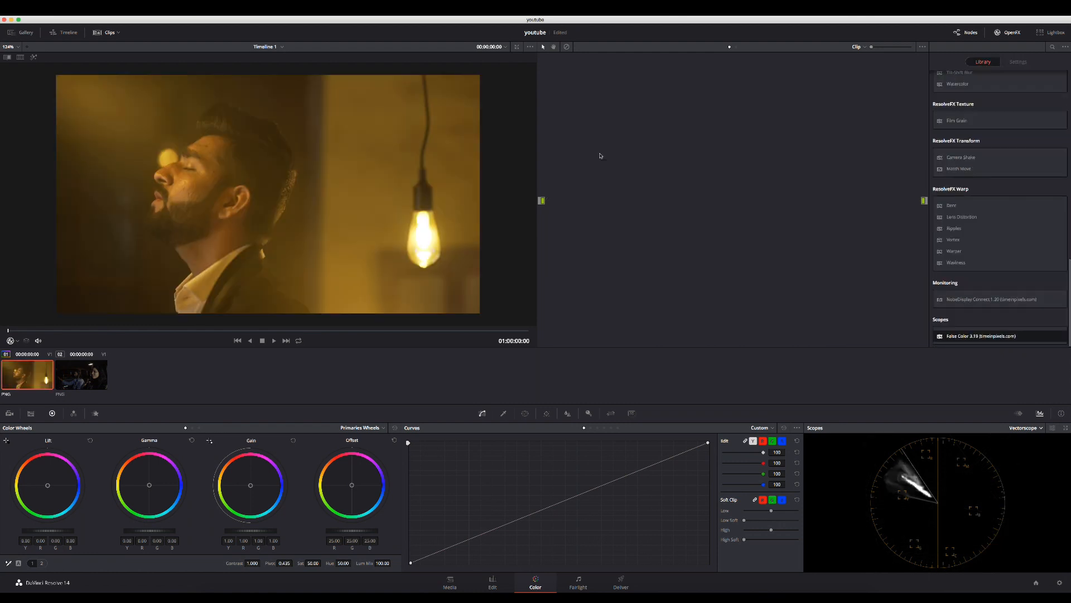
{"action": "key", "text": "alt+s"}
{"action": "left_click_drag", "start_coordinate": [636, 130], "coordinate": [826, 150]}
{"action": "key", "text": "alt+s"}
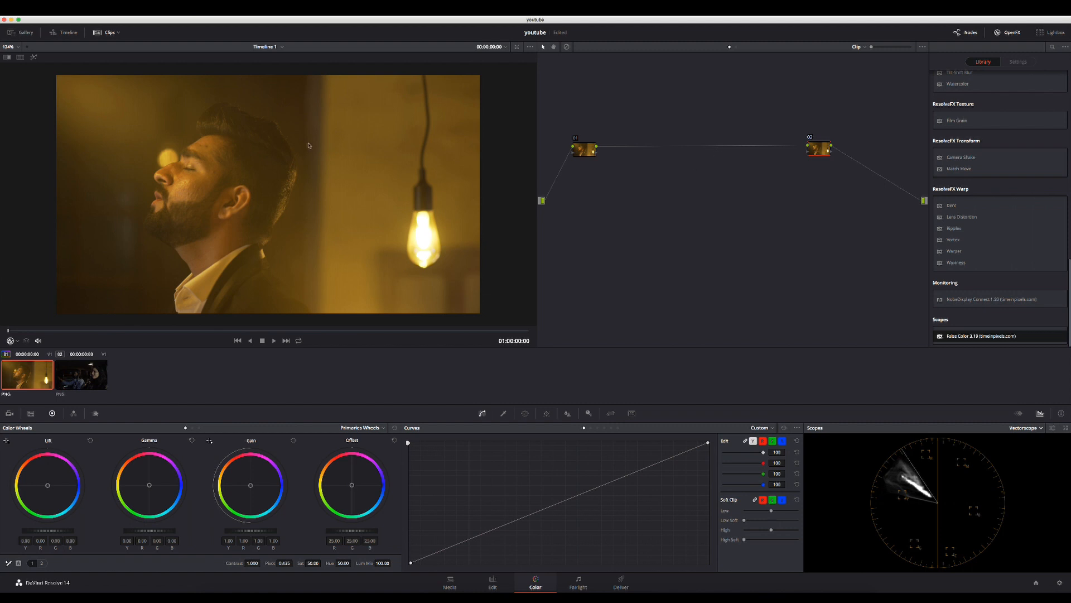
- Apply the Film Looks 3D LUT Rec709 Kodak 2383 D55 to node 02 and compare the image without and with it
{"action": "right_click", "coordinate": [818, 151]}
{"action": "mouse_move", "coordinate": [834, 247]}
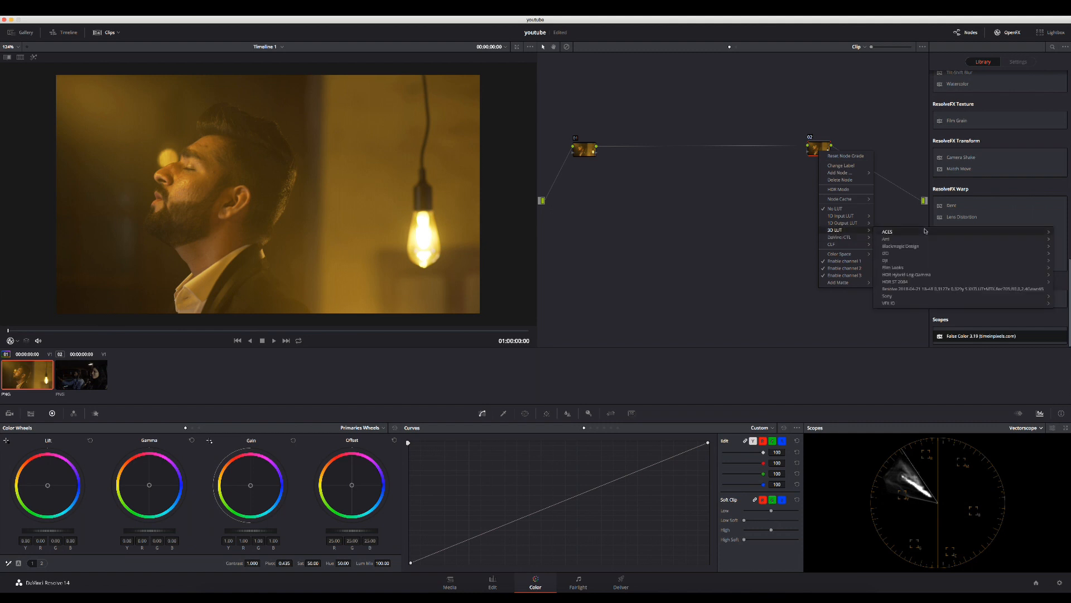
{"action": "mouse_move", "coordinate": [893, 268]}
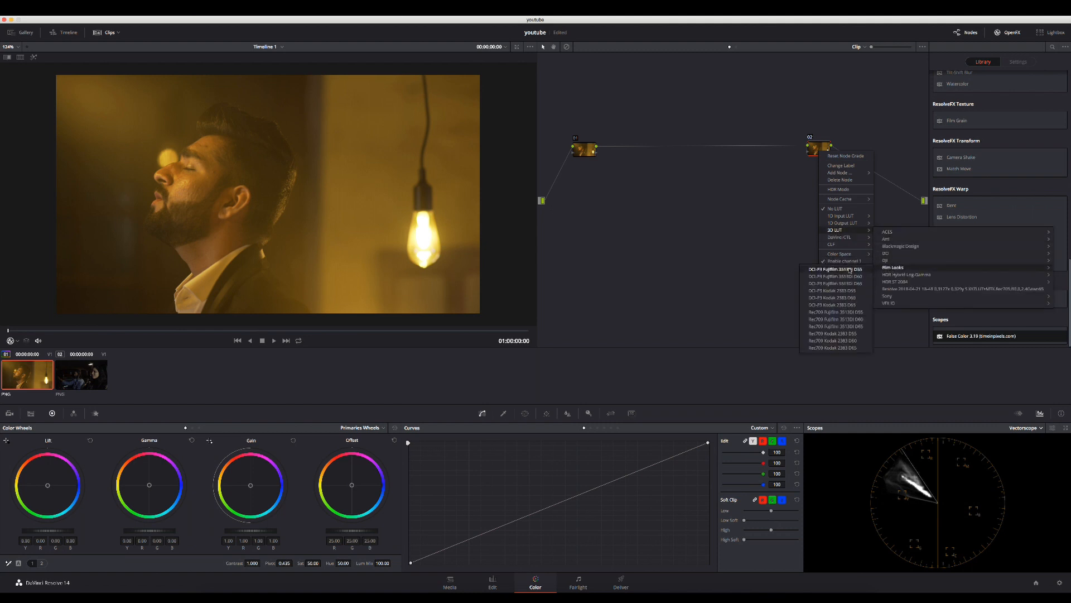
{"action": "left_click", "coordinate": [832, 333]}
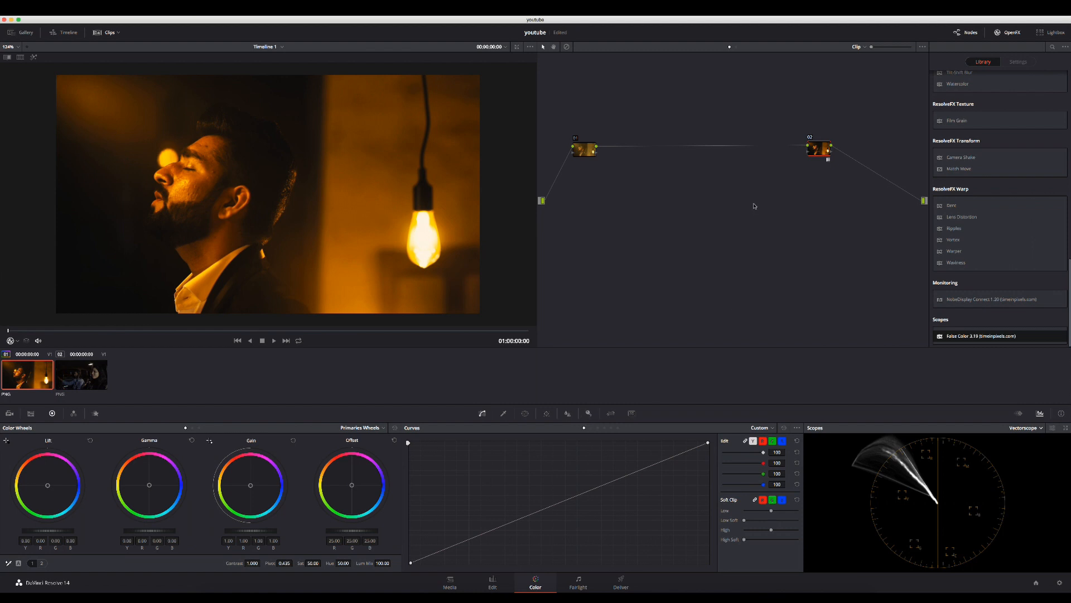
{"action": "key", "text": "ctrl+d"}
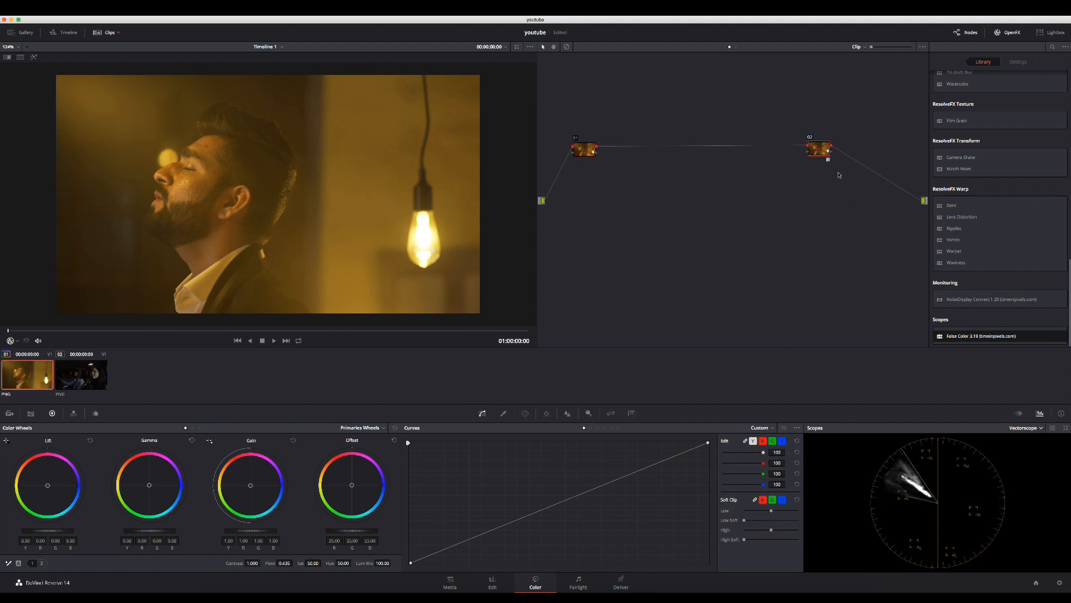
{"action": "key", "text": "alt+d"}
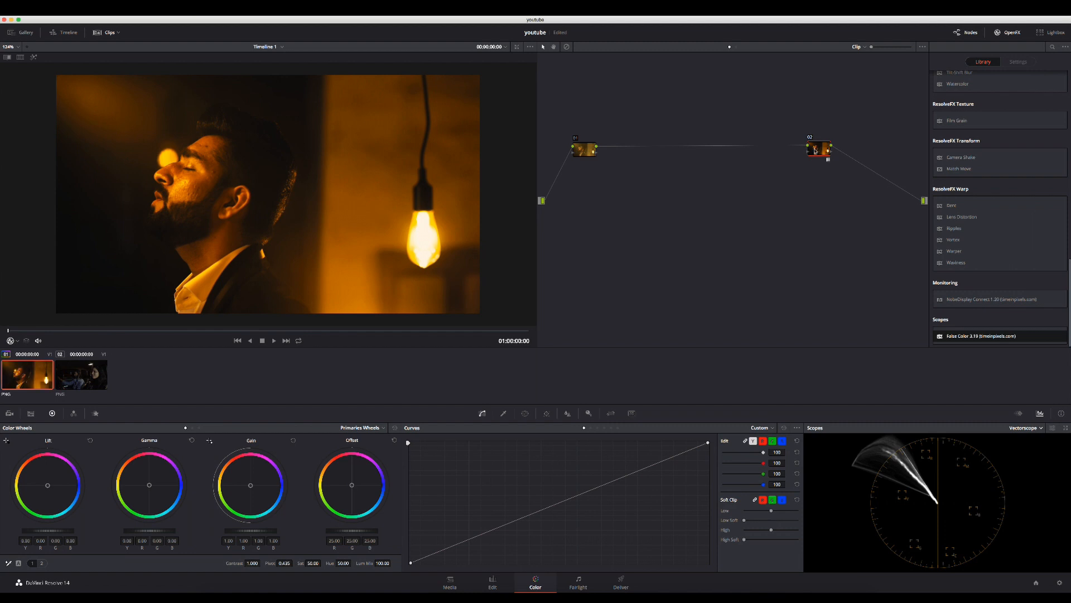
- Label the LUT node "look"
{"action": "right_click", "coordinate": [814, 151]}
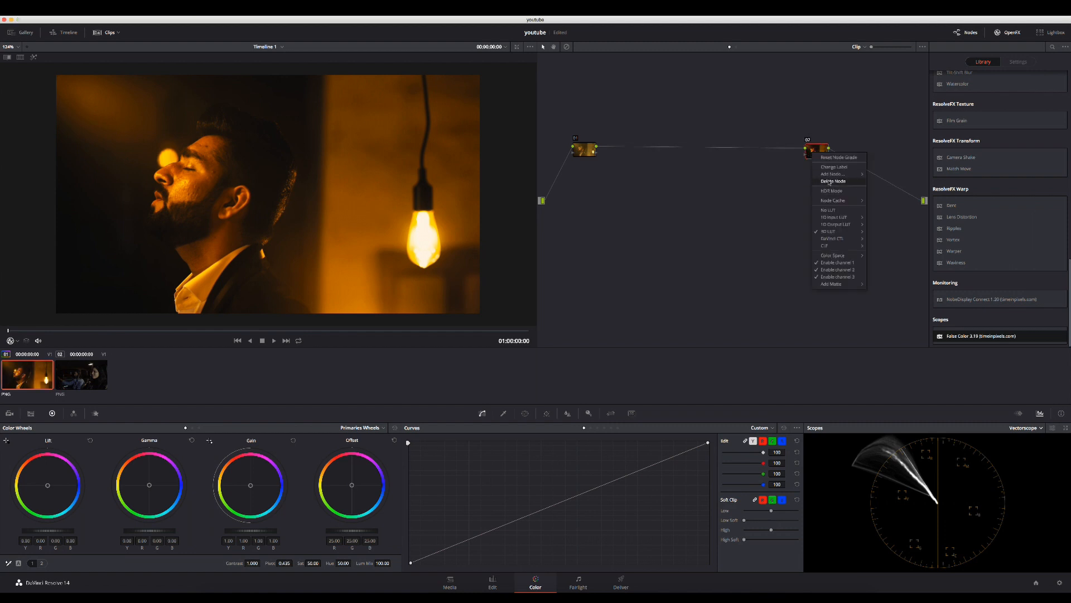
{"action": "left_click", "coordinate": [828, 167]}
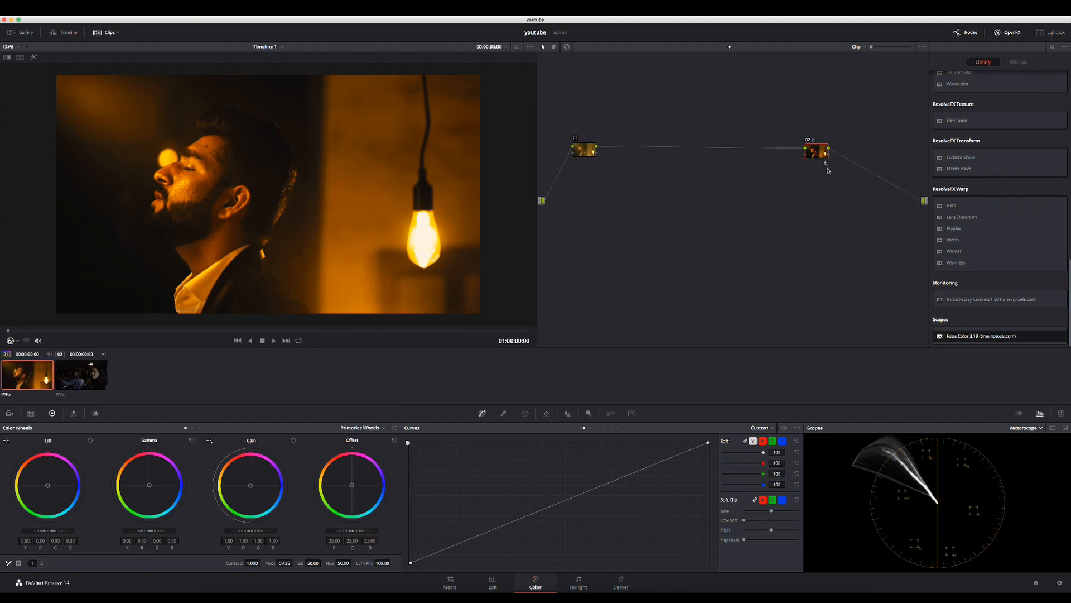
{"action": "key", "text": "Return"}
- Show the Parade scope and flatten the look node's custom curve by raising the black point and lowering the white point
{"action": "left_click", "coordinate": [1029, 428]}
{"action": "left_click", "coordinate": [1012, 449]}
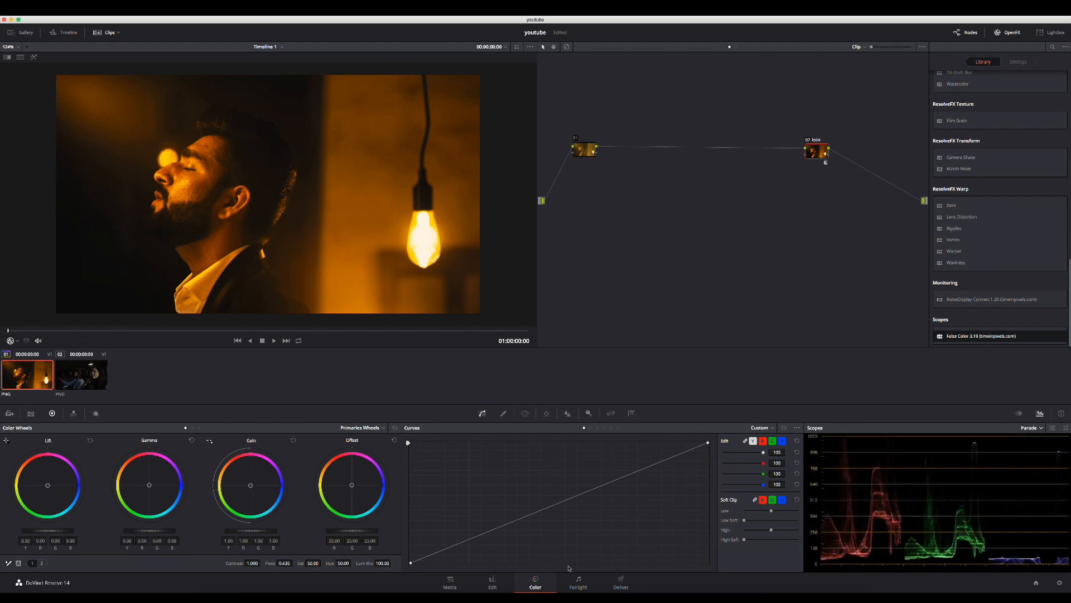
{"action": "left_click_drag", "start_coordinate": [817, 152], "coordinate": [800, 152]}
{"action": "left_click_drag", "start_coordinate": [411, 562], "coordinate": [411, 539]}
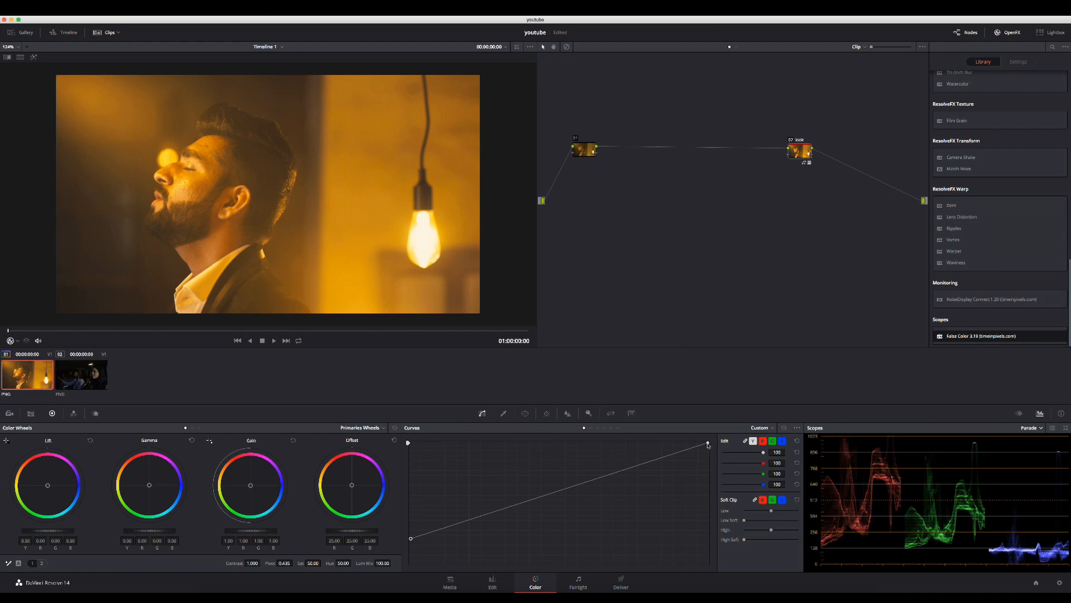
{"action": "left_click_drag", "start_coordinate": [708, 444], "coordinate": [713, 470]}
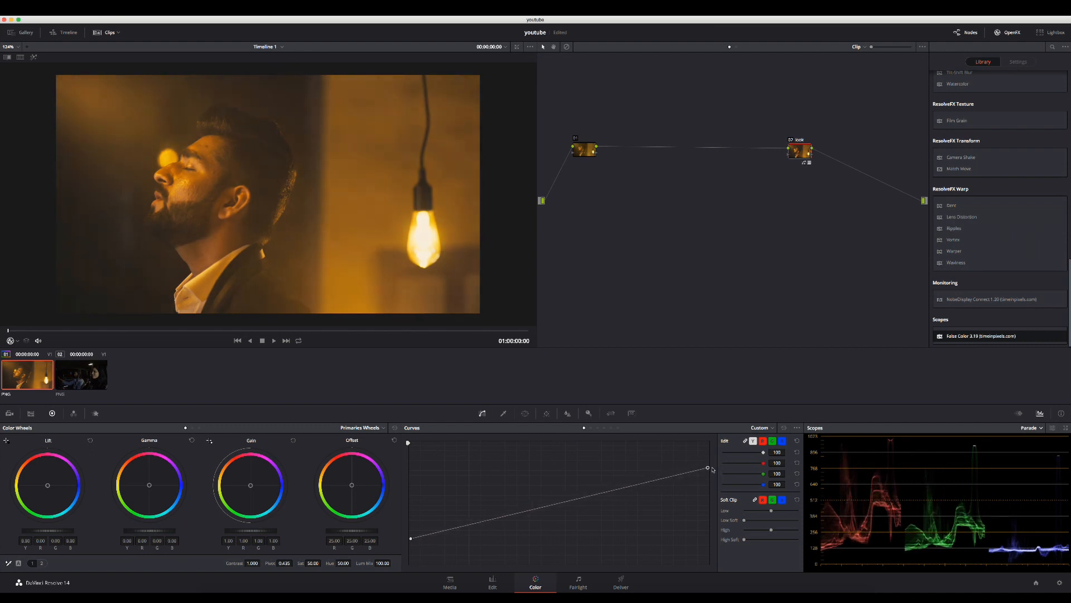
{"action": "key", "text": "super+d"}
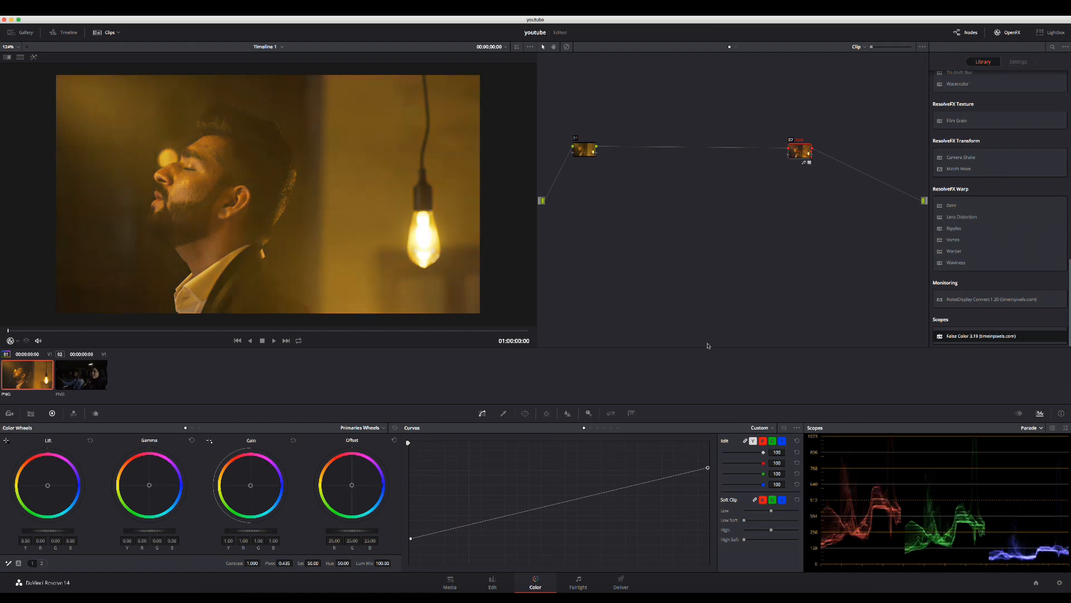
{"action": "key", "text": "super+d"}
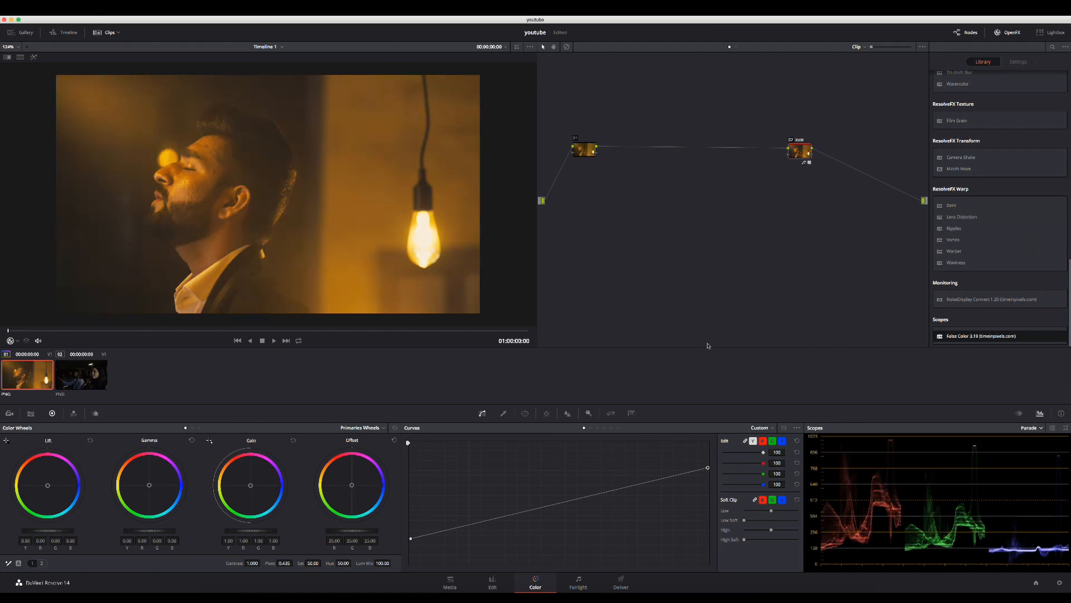
- Set the scope to Vectorscope and compare the image with the look node's grade off and on
{"action": "left_click_drag", "start_coordinate": [584, 141], "coordinate": [592, 146]}
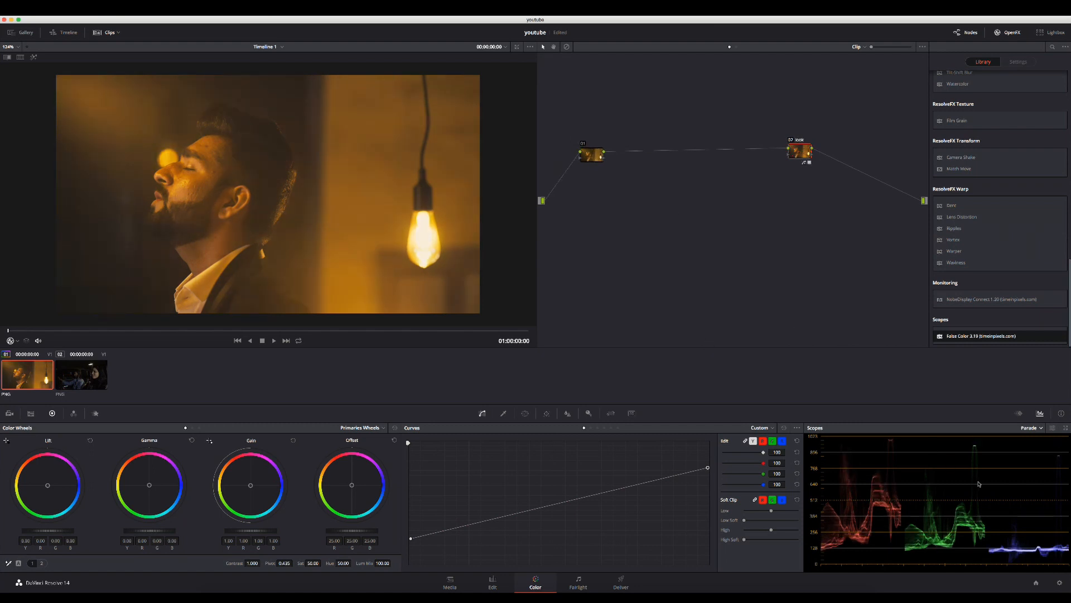
{"action": "left_click", "coordinate": [1028, 428]}
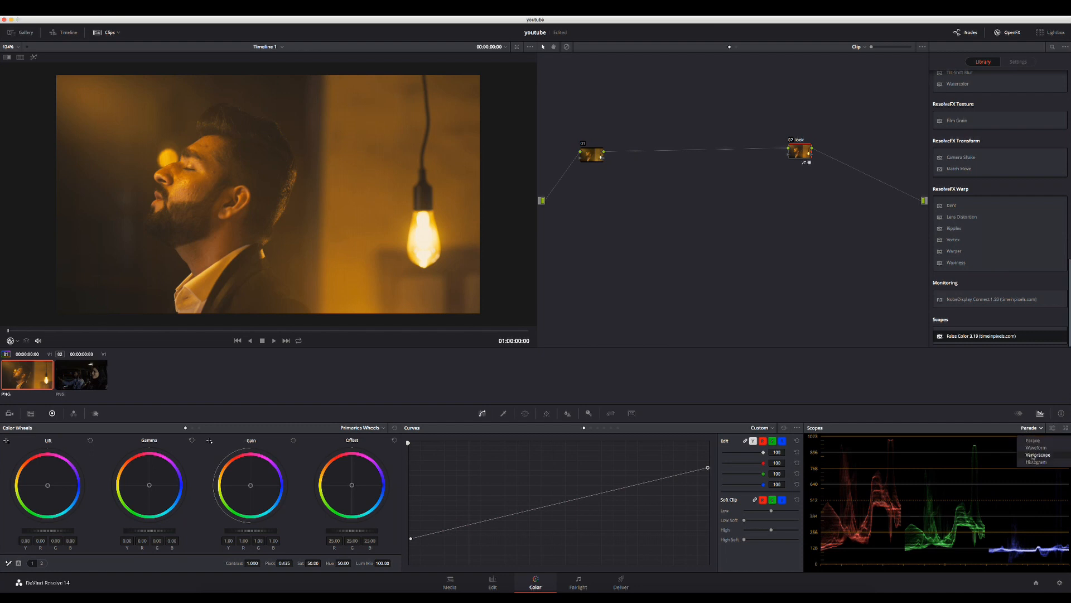
{"action": "left_click", "coordinate": [1032, 455]}
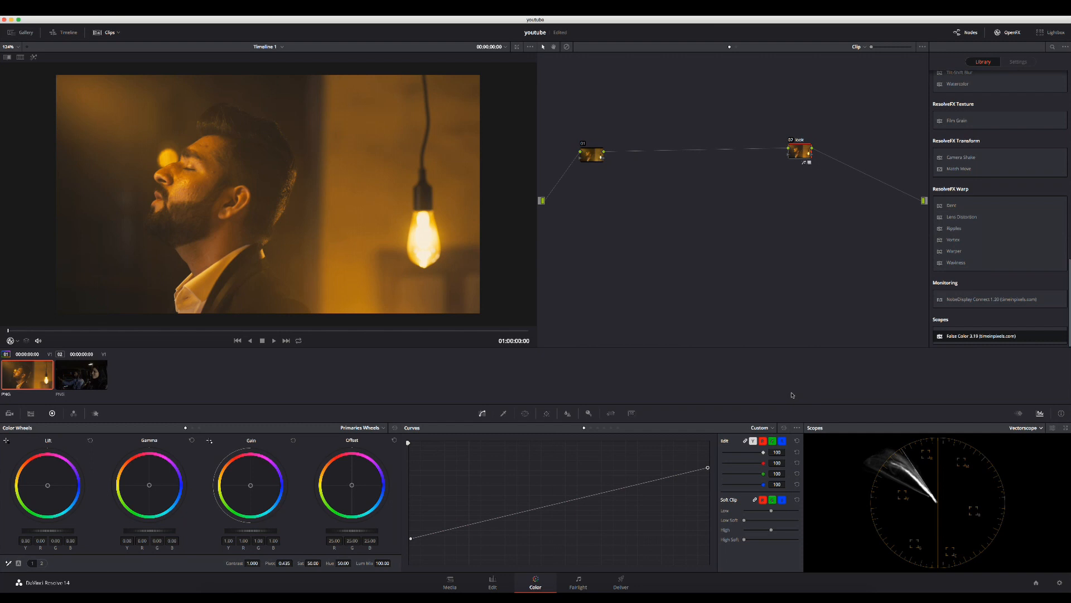
{"action": "key", "text": "ctrl+d"}
{"action": "key", "text": "ctrl+d"}
- Label the first node "contrast" and set its contrast to 1.210
{"action": "left_click_drag", "start_coordinate": [593, 159], "coordinate": [586, 154]}
{"action": "left_click", "coordinate": [586, 153]}
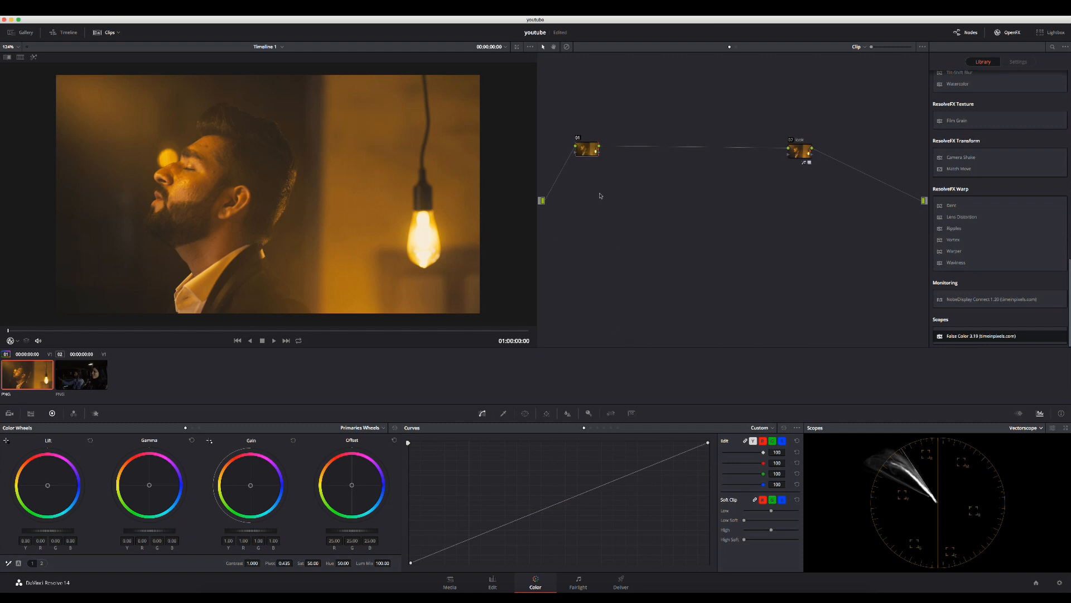
{"action": "right_click", "coordinate": [590, 149]}
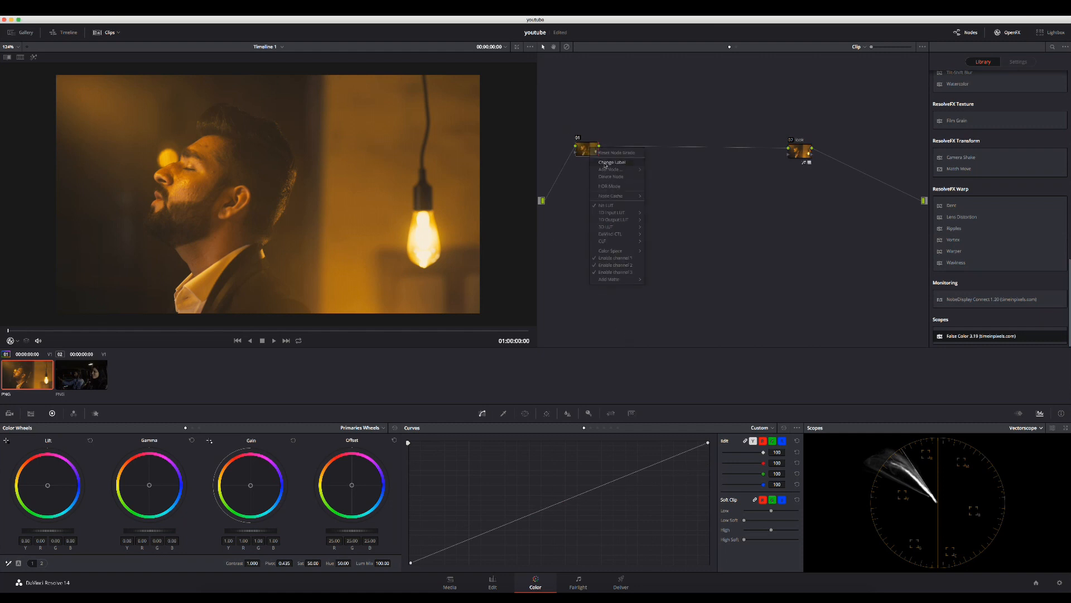
{"action": "left_click", "coordinate": [605, 163]}
{"action": "type", "text": "contras"}
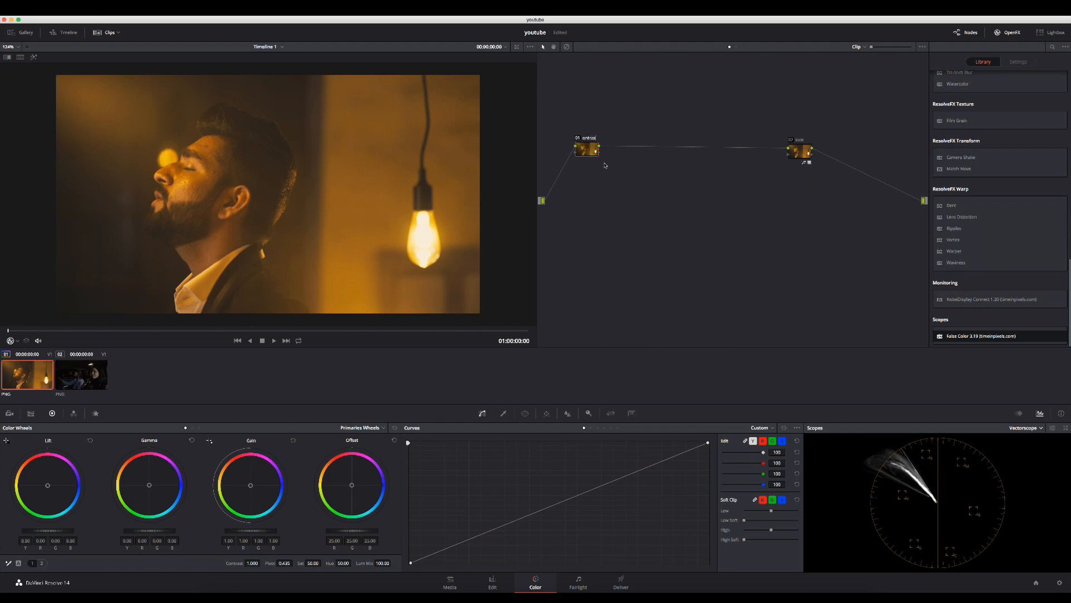
{"action": "type", "text": "t"}
{"action": "left_click_drag", "start_coordinate": [251, 563], "coordinate": [262, 562]}
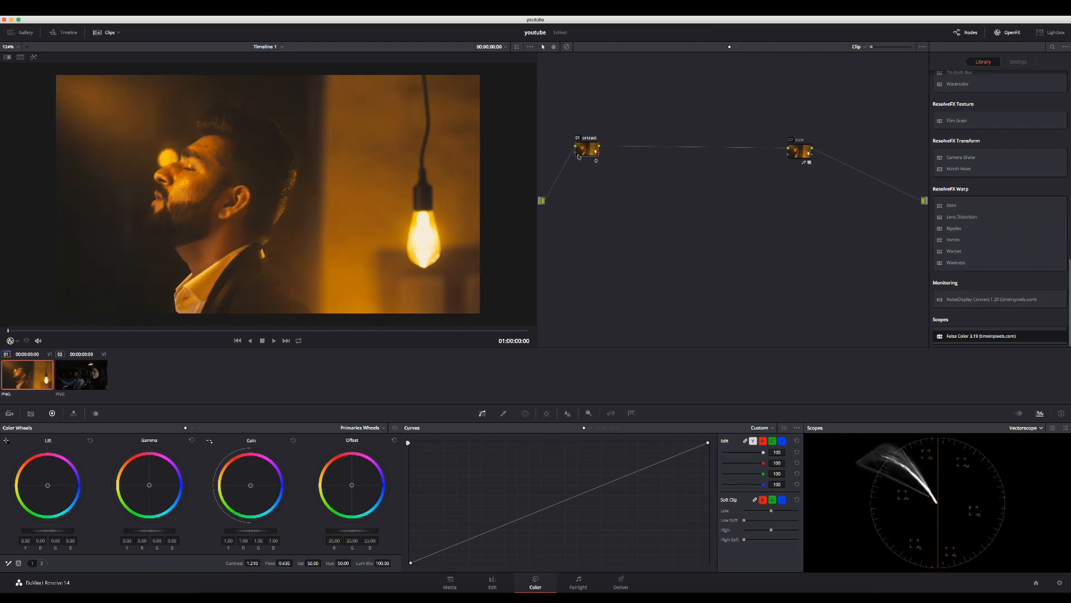
- Add a serial node after the contrast node and label it "desat"
{"action": "key", "text": "alt+s"}
{"action": "right_click", "coordinate": [614, 155]}
{"action": "left_click", "coordinate": [629, 168]}
{"action": "type", "text": "desat"}
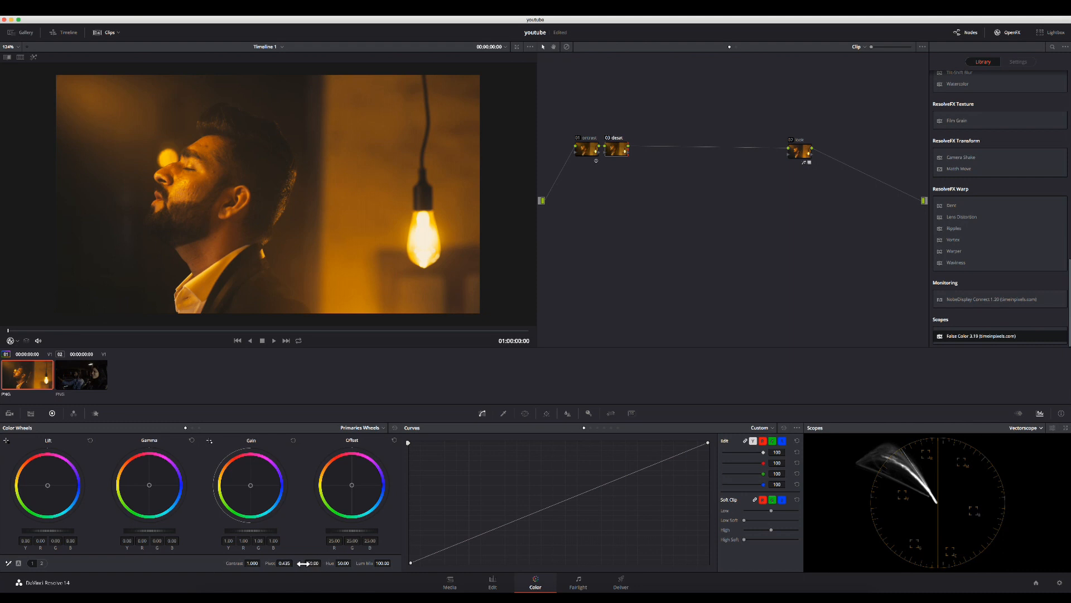
- Lower the desat node's saturation and set its Color Boost to 15.00
{"action": "mouse_move", "coordinate": [309, 563]}
{"action": "left_mouse_down"}
{"action": "mouse_move", "coordinate": [282, 563]}
{"action": "mouse_move", "coordinate": [326, 563]}
{"action": "left_mouse_up"}
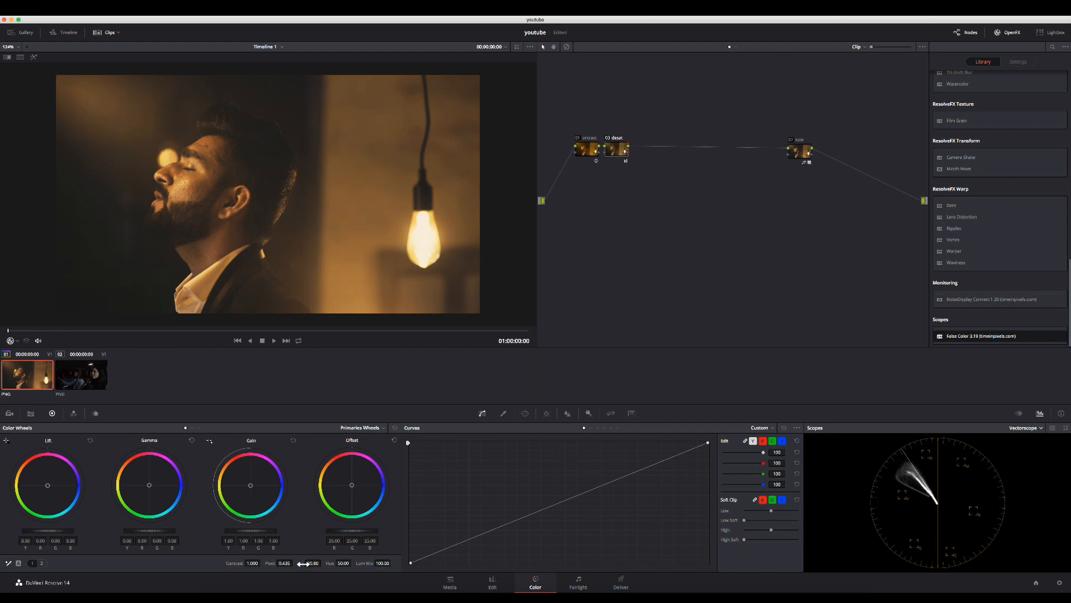
{"action": "left_click", "coordinate": [42, 564]}
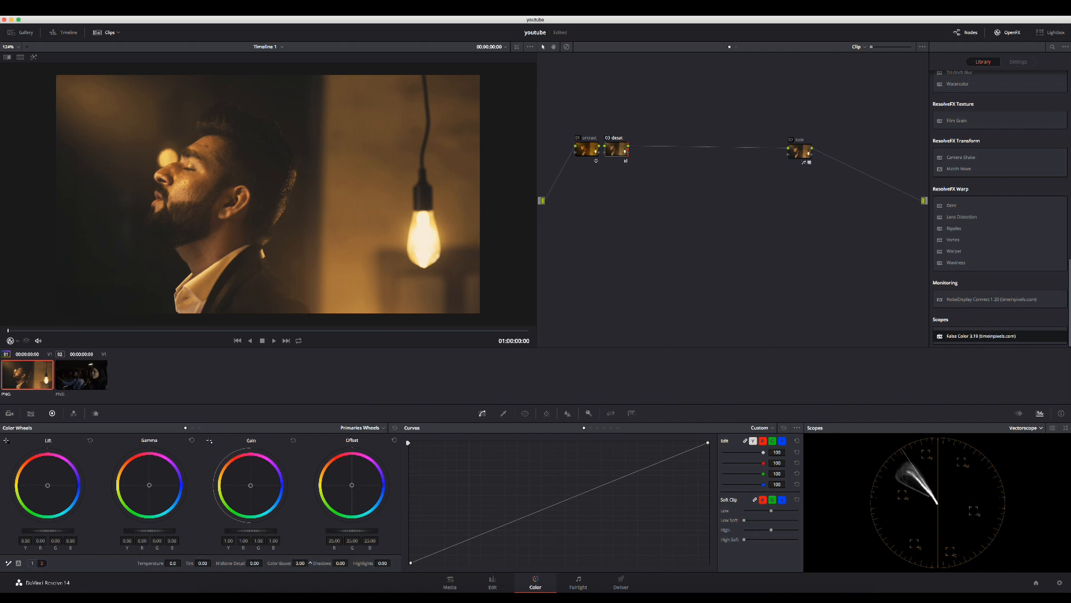
{"action": "mouse_move", "coordinate": [302, 563]}
{"action": "left_mouse_down"}
{"action": "mouse_move", "coordinate": [329, 563]}
{"action": "mouse_move", "coordinate": [314, 563]}
{"action": "left_mouse_up"}
- Compare the image with the grade bypassed and enabled, examining the effect of the nodes on image and vectorscope
{"action": "key", "text": "ctrl+d"}
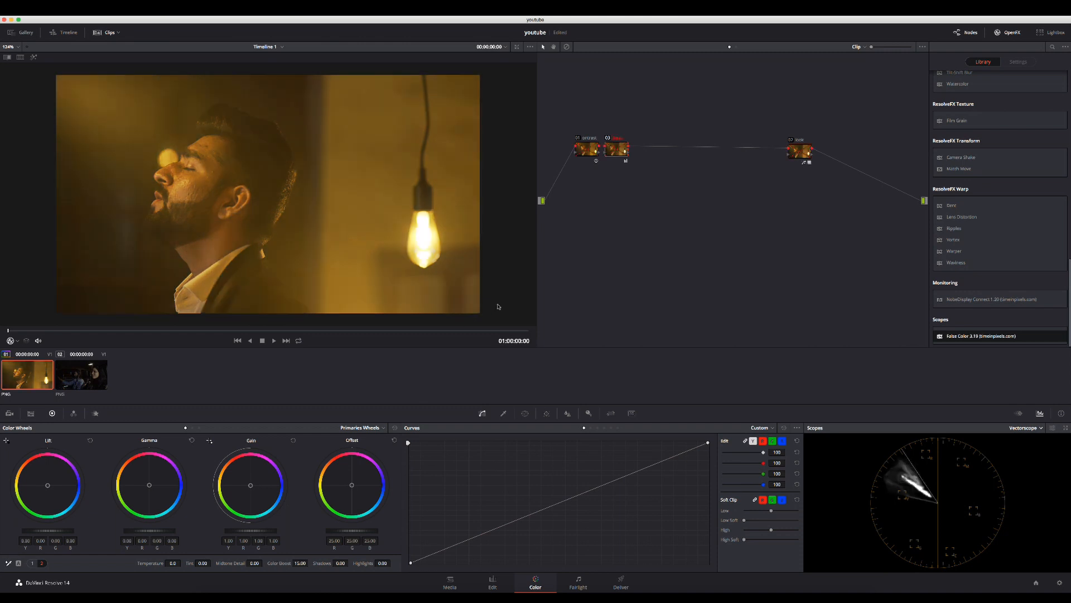
{"action": "key", "text": "ctrl+d"}
{"action": "key", "text": "ctrl+d"}
{"action": "key", "text": "ctrl+d"}
{"action": "key", "text": "ctrl+d"}
{"action": "key", "text": "ctrl+d"}
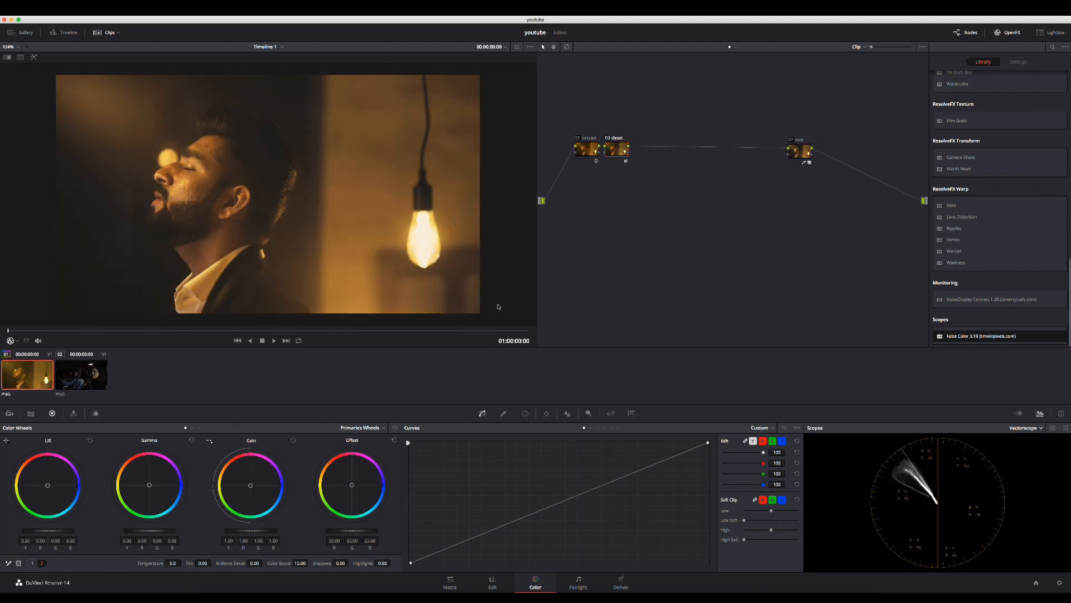
{"action": "key", "text": "ctrl+d"}
{"action": "key", "text": "ctrl+d"}
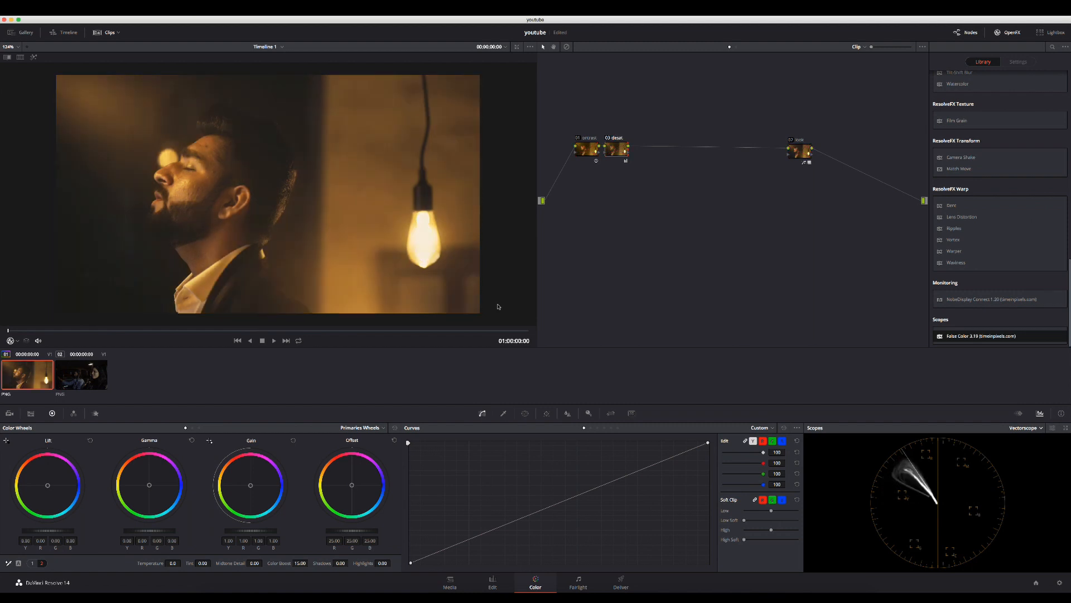
{"action": "key", "text": "ctrl+d"}
{"action": "key", "text": "ctrl+d"}
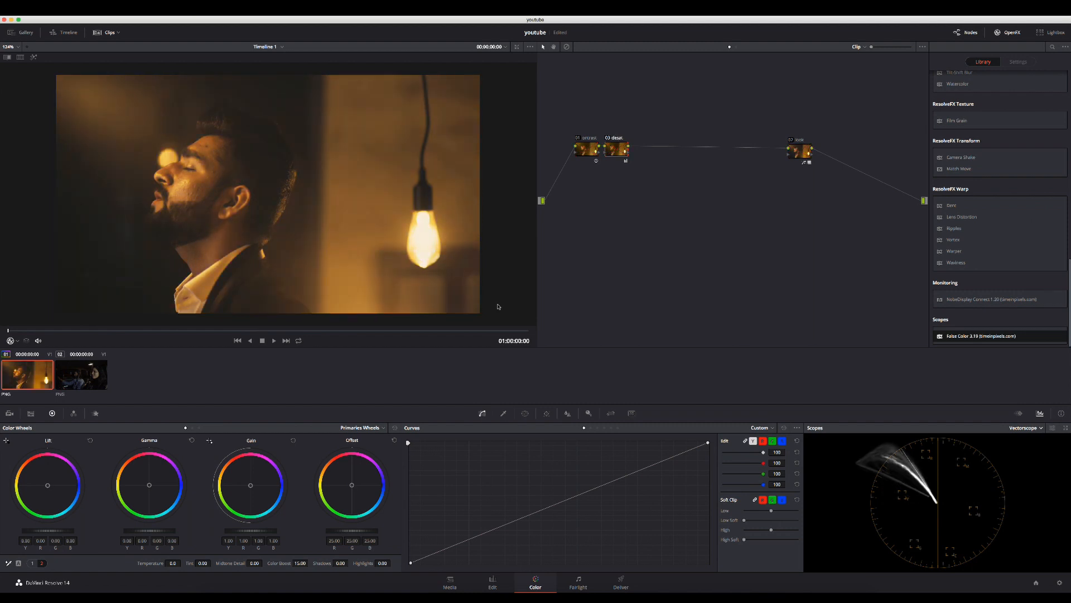
- Add a serial node after the desat node and white-balance it by sampling the white shirt collar in the image
{"action": "key", "text": "alt+s"}
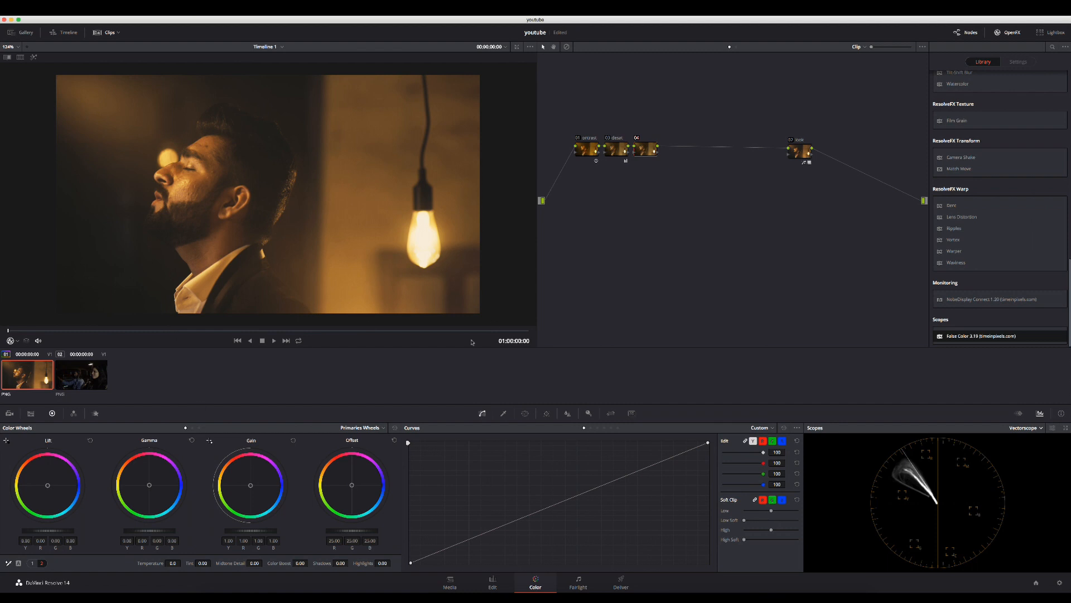
{"action": "left_click", "coordinate": [8, 563]}
{"action": "scroll", "coordinate": [202, 302], "scroll_direction": "up", "scroll_amount": 4}
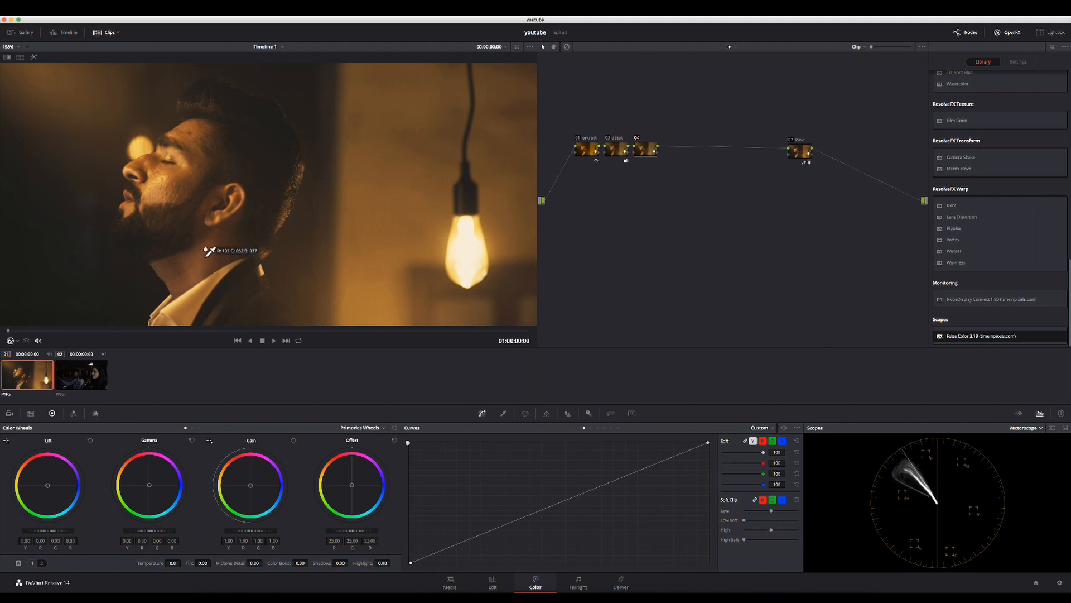
{"action": "scroll", "coordinate": [209, 257], "scroll_direction": "down", "scroll_amount": 5}
{"action": "scroll", "coordinate": [184, 298], "scroll_direction": "up", "scroll_amount": 6}
{"action": "left_click", "coordinate": [170, 305]}
{"action": "scroll", "coordinate": [234, 249], "scroll_direction": "down", "scroll_amount": 4}
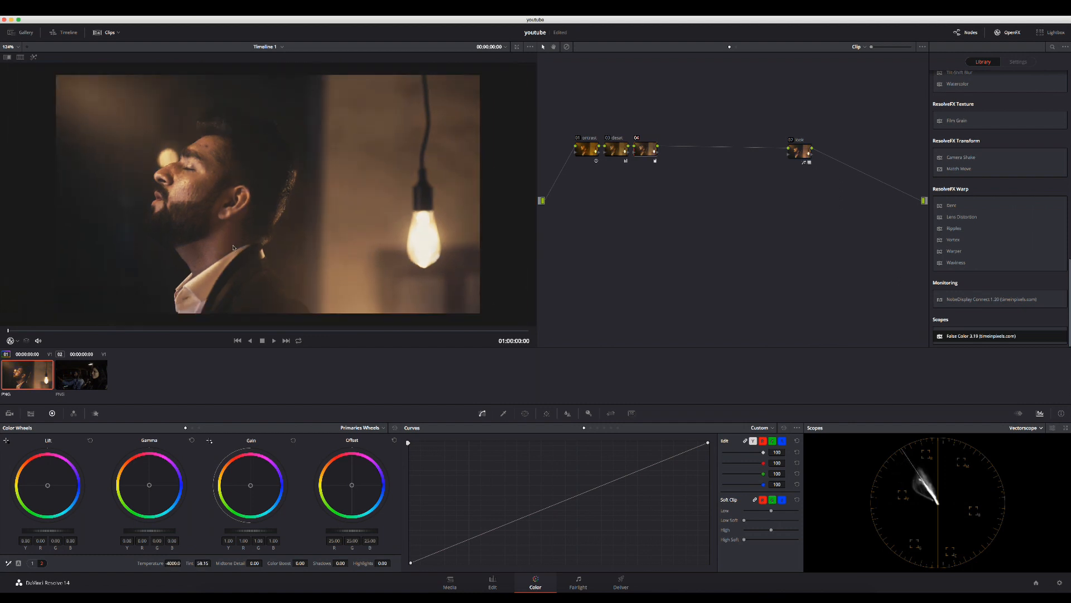
{"action": "scroll", "coordinate": [233, 249], "scroll_direction": "up", "scroll_amount": 1}
- Compare the image with the nodes disabled and enabled, examining the effect of the white balance
{"action": "key", "text": "ctrl+d"}
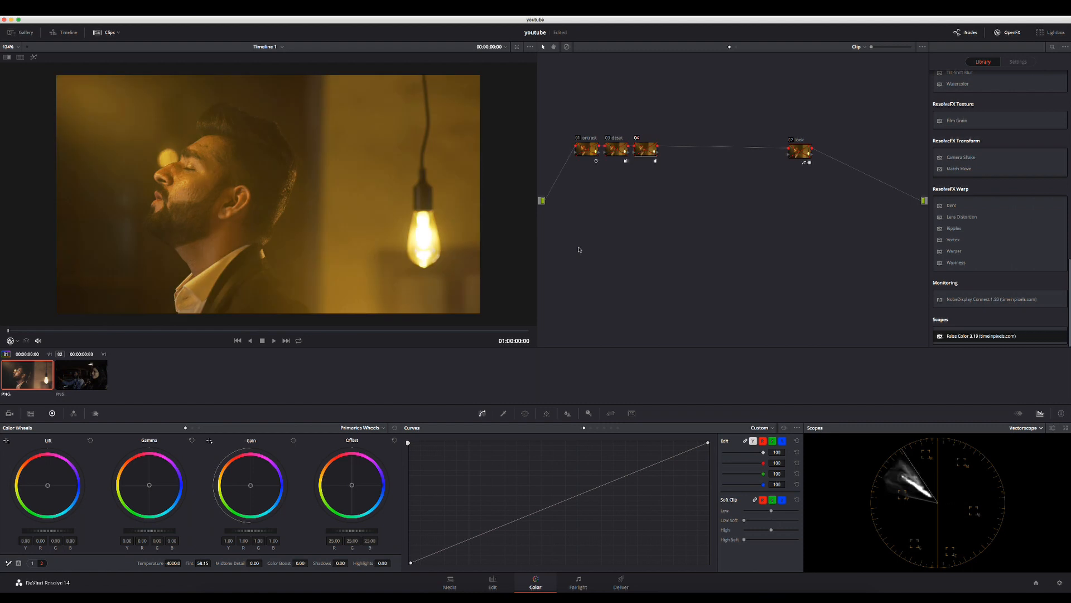
{"action": "key", "text": "ctrl+d"}
{"action": "key", "text": "ctrl+d"}
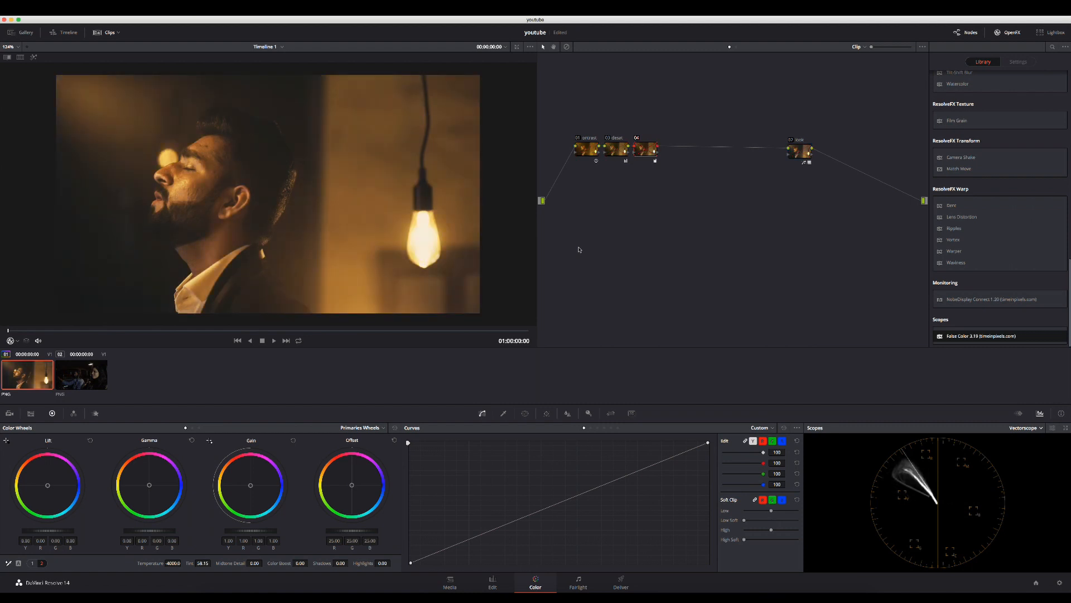
{"action": "key", "text": "ctrl+d"}
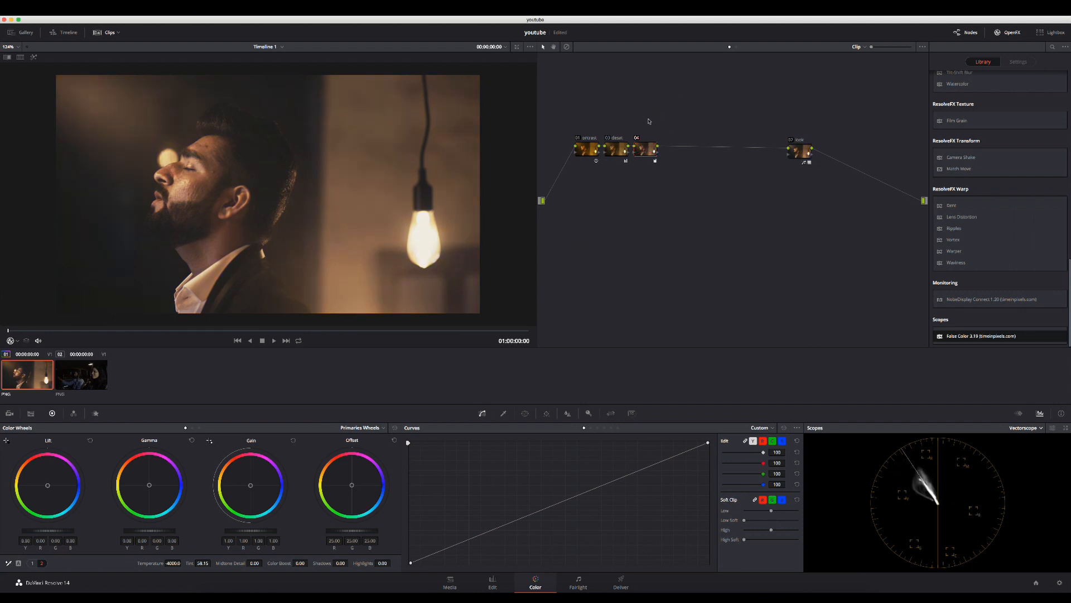
- Raise the desat node's saturation and compare the image with the white balance node off and on
{"action": "left_click", "coordinate": [612, 157]}
{"action": "left_click", "coordinate": [31, 563]}
{"action": "left_click_drag", "start_coordinate": [307, 563], "coordinate": [323, 563]}
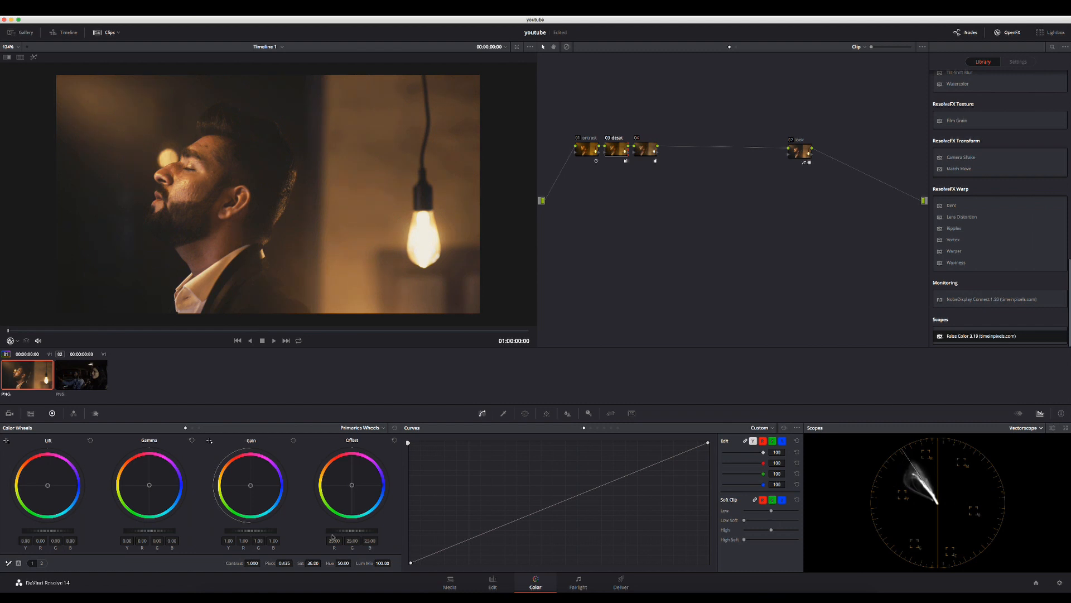
{"action": "left_click", "coordinate": [642, 150]}
{"action": "key", "text": "super+d"}
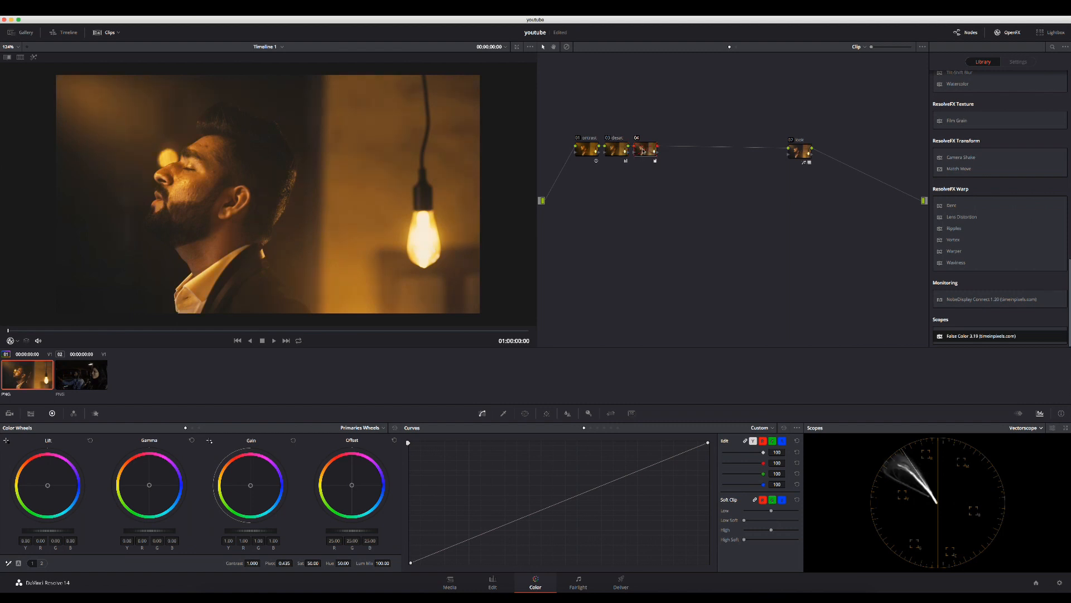
{"action": "key", "text": "super+d"}
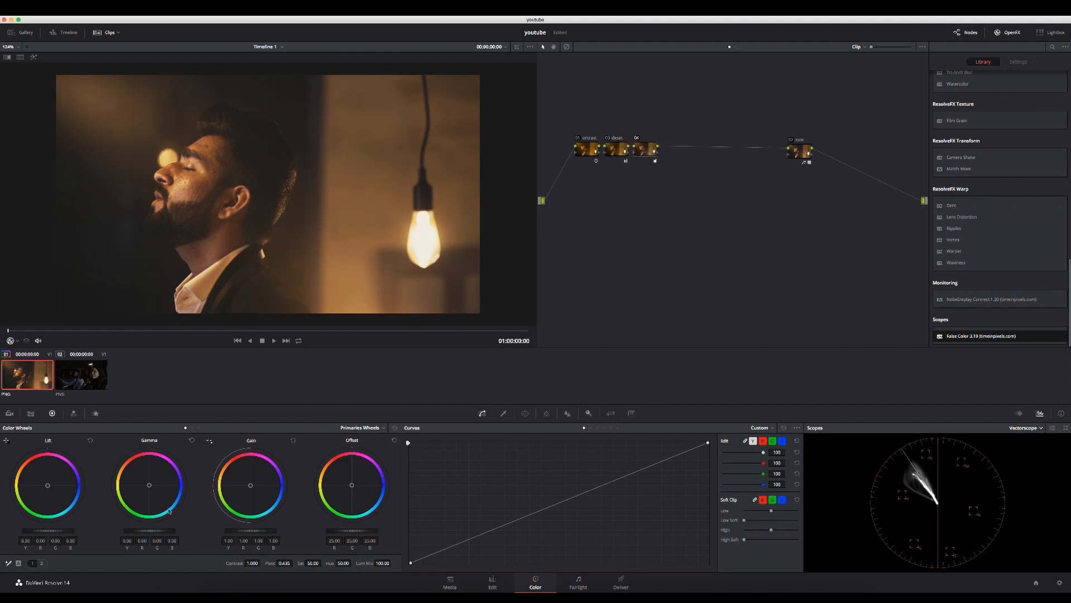
- Fine-tune the desat node's saturation and set its Color Boost to 17.00
{"action": "left_click", "coordinate": [616, 147]}
{"action": "left_click", "coordinate": [647, 153]}
{"action": "left_click", "coordinate": [617, 151]}
{"action": "mouse_move", "coordinate": [313, 563]}
{"action": "left_mouse_down"}
{"action": "mouse_move", "coordinate": [323, 563]}
{"action": "mouse_move", "coordinate": [289, 567]}
{"action": "left_mouse_up"}
{"action": "left_click", "coordinate": [41, 563]}
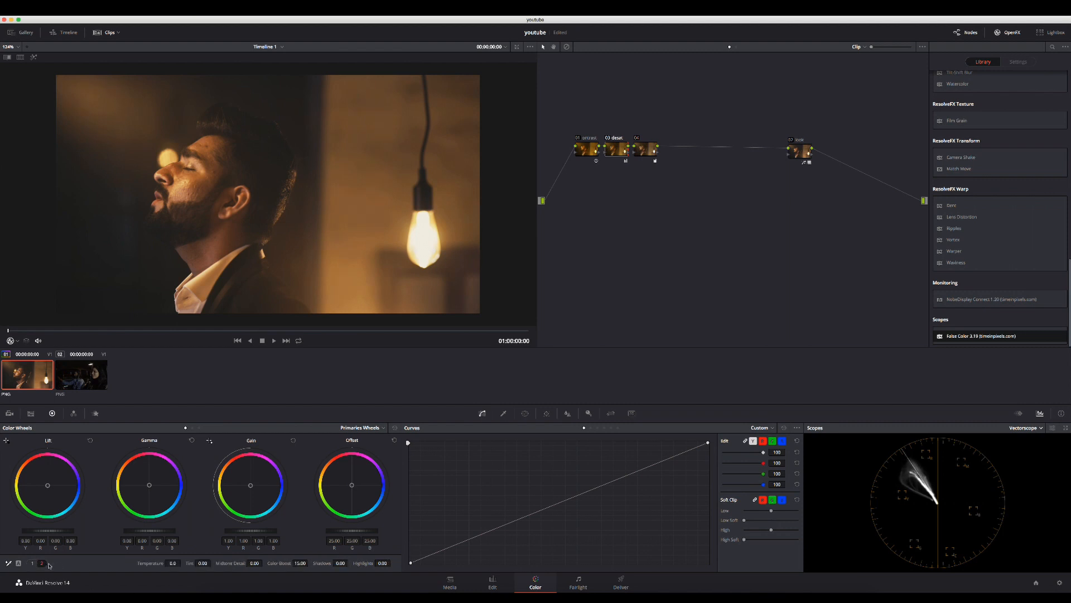
{"action": "left_click_drag", "start_coordinate": [310, 563], "coordinate": [277, 563]}
- Check the grade full screen and move the look node closer to the white balance node
{"action": "left_click_drag", "start_coordinate": [655, 148], "coordinate": [652, 148]}
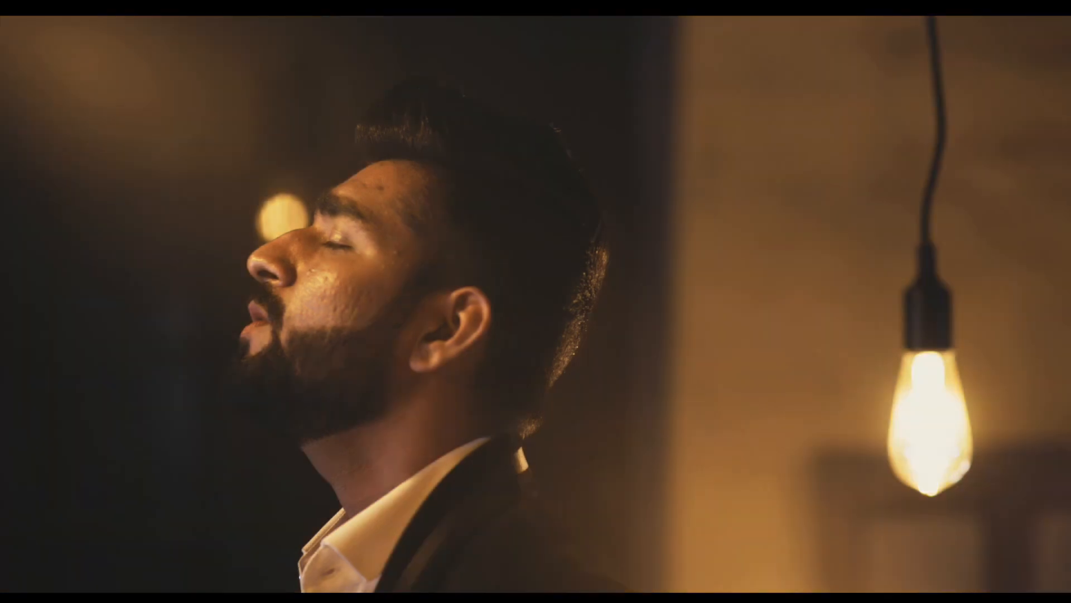
{"action": "mouse_move", "coordinate": [598, 267]}
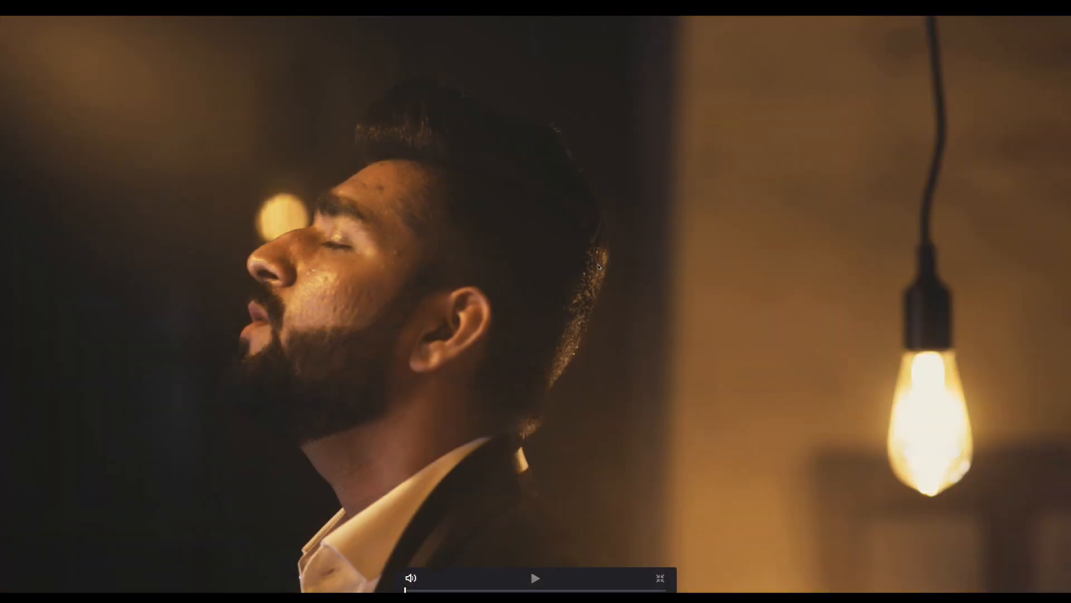
{"action": "key", "text": "Escape"}
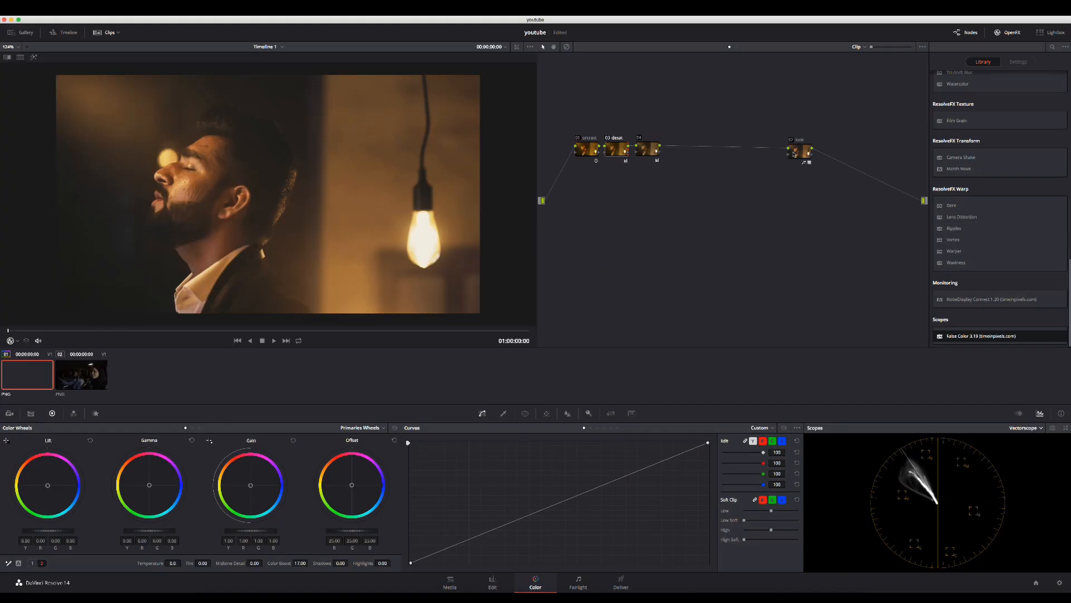
{"action": "left_click_drag", "start_coordinate": [794, 154], "coordinate": [791, 151]}
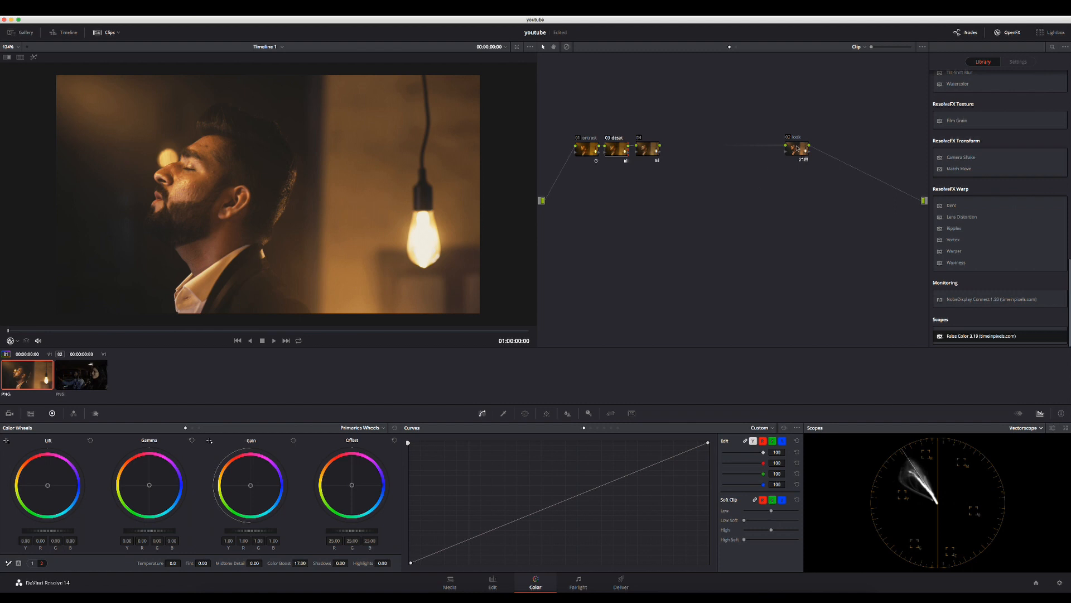
{"action": "left_click_drag", "start_coordinate": [796, 149], "coordinate": [696, 150]}
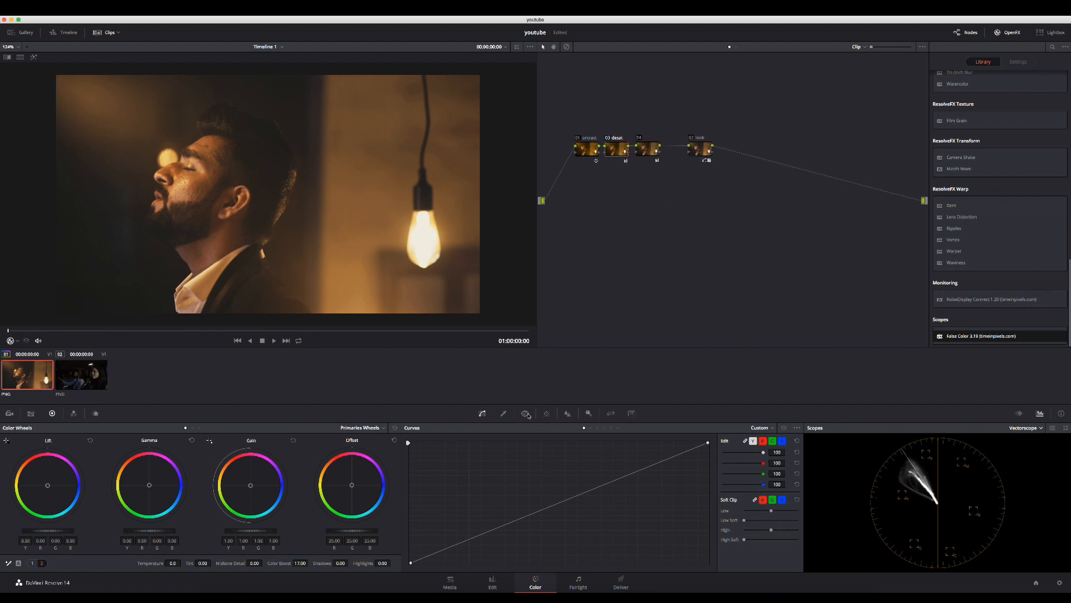
{"action": "key", "text": "super+s"}
{"action": "key", "text": "alt+s"}
{"action": "key", "text": "super+z"}
- Add a serial node after the look node with a soft gradient window angled from the image's upper-left corner, and slightly raise its gamma
{"action": "left_click", "coordinate": [699, 156]}
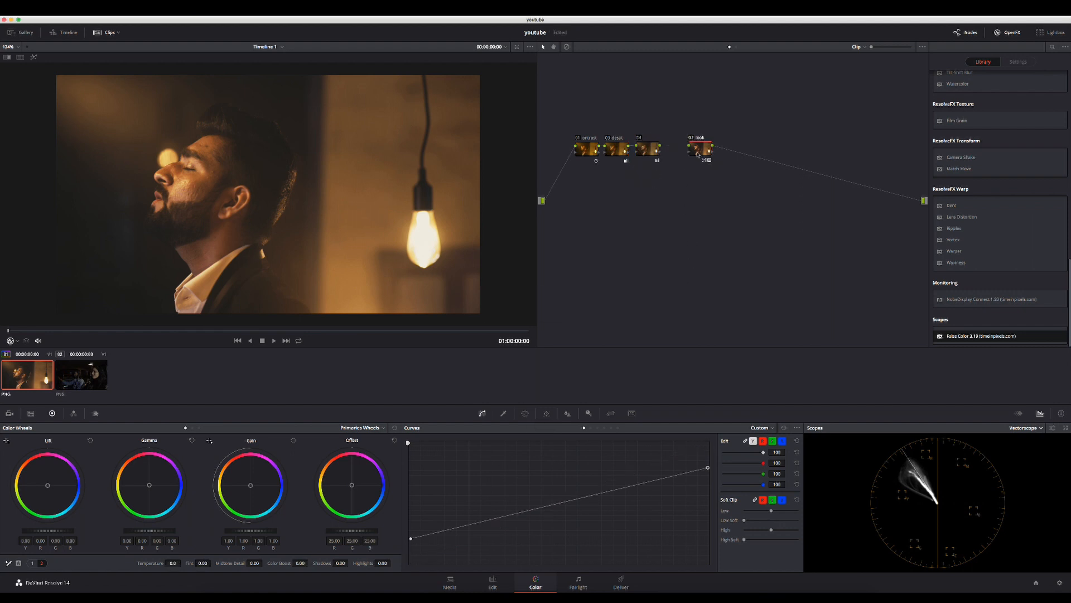
{"action": "key", "text": "alt+s"}
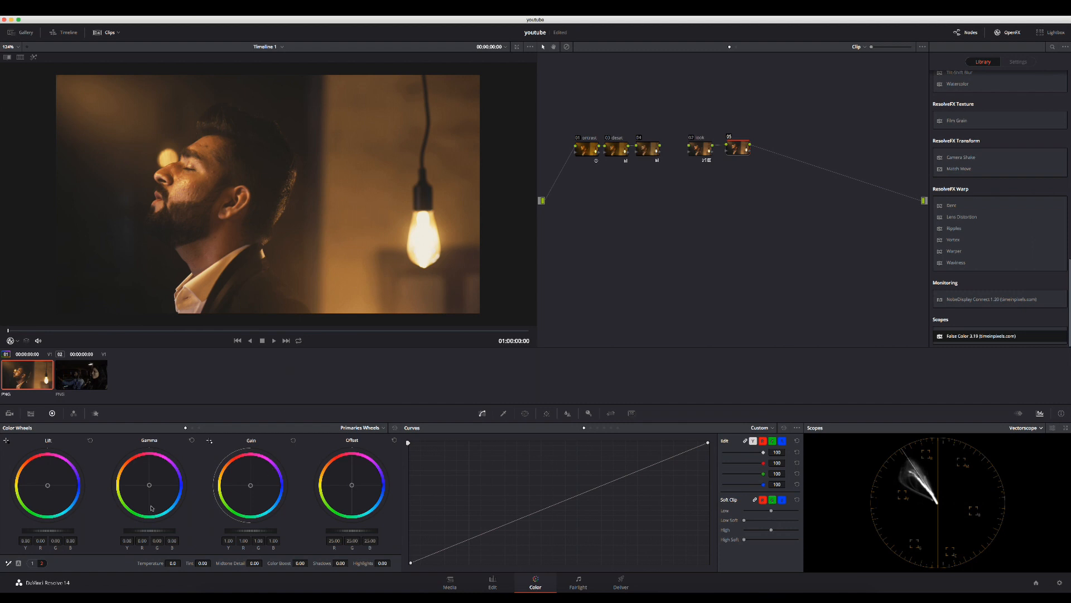
{"action": "left_click", "coordinate": [525, 413]}
{"action": "left_click", "coordinate": [417, 540]}
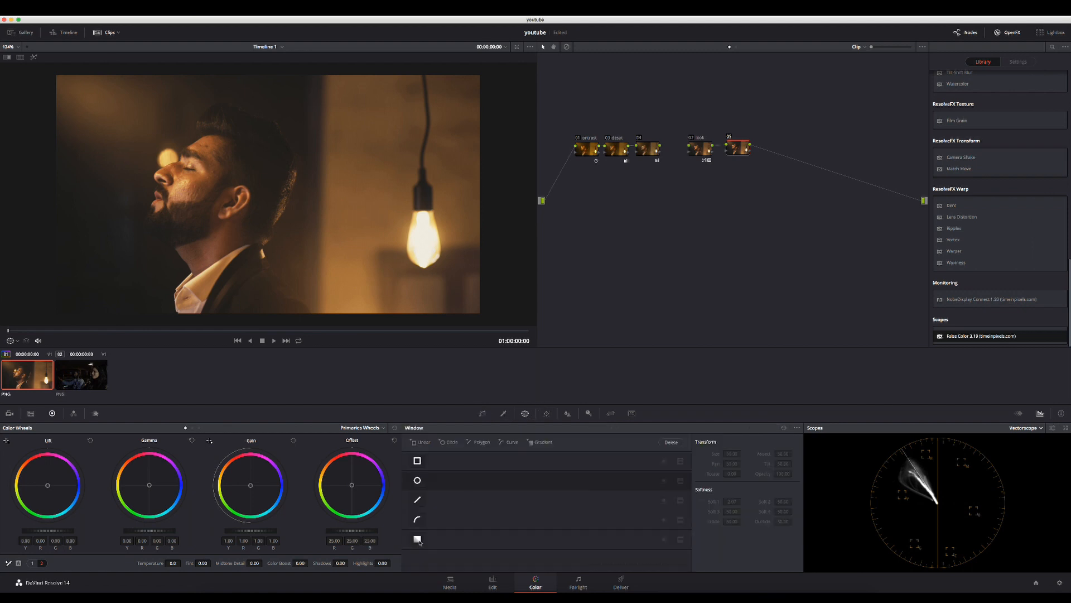
{"action": "scroll", "coordinate": [260, 202], "scroll_direction": "down", "scroll_amount": 1}
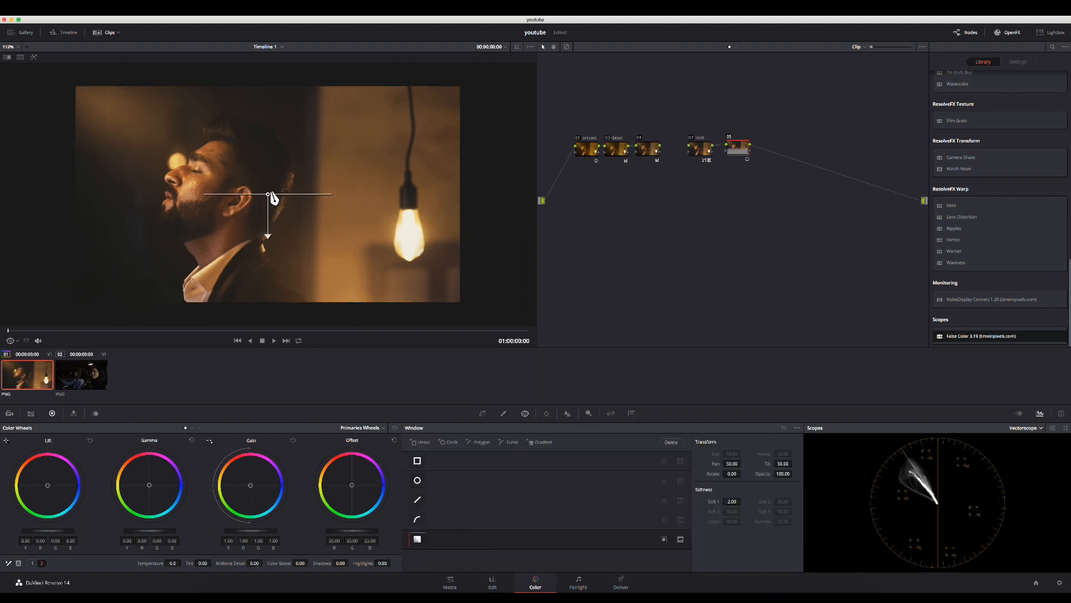
{"action": "left_click_drag", "start_coordinate": [274, 198], "coordinate": [227, 224]}
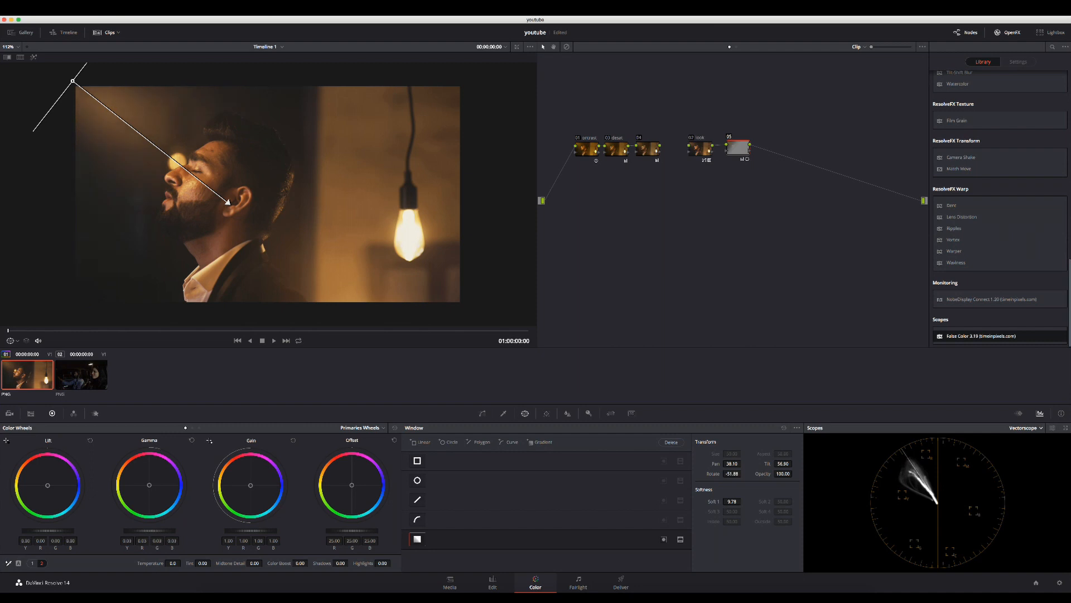
{"action": "left_click_drag", "start_coordinate": [149, 530], "coordinate": [159, 530]}
- Add another serial node with a narrow circular window over the face, rotated about 38 degrees, with softness about 10.7
{"action": "key", "text": "alt+s"}
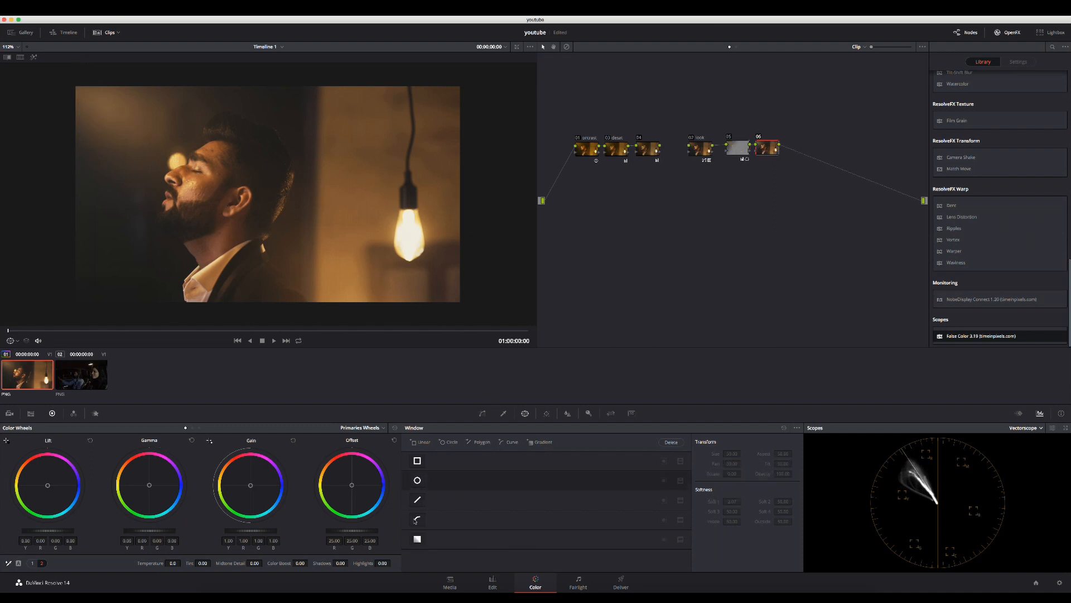
{"action": "left_click", "coordinate": [418, 479]}
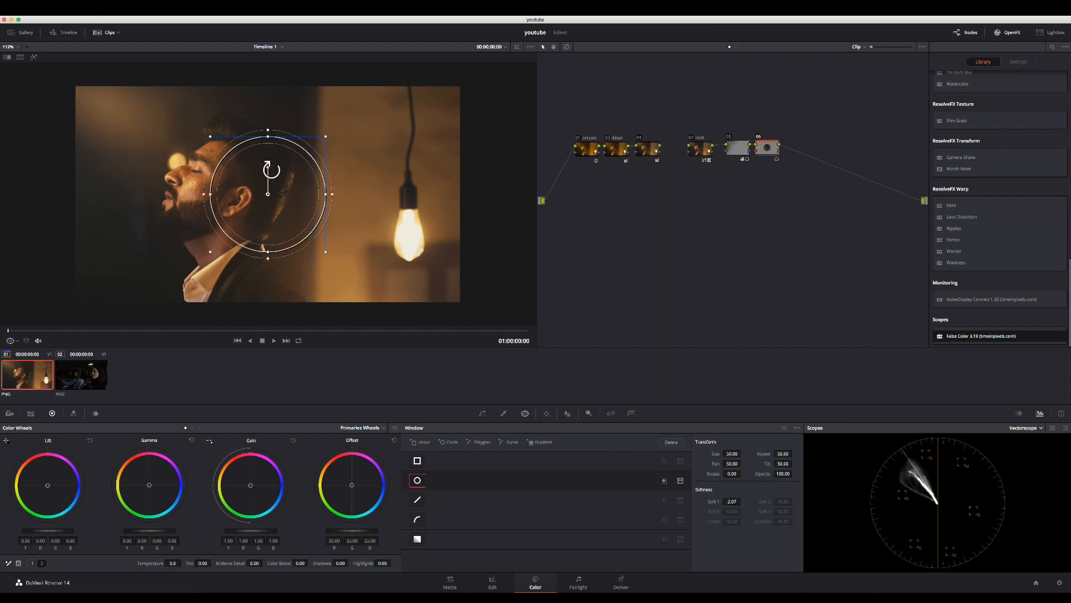
{"action": "mouse_move", "coordinate": [272, 167]}
{"action": "left_mouse_down"}
{"action": "mouse_move", "coordinate": [289, 167]}
{"action": "mouse_move", "coordinate": [342, 115]}
{"action": "mouse_move", "coordinate": [337, 105]}
{"action": "left_mouse_up"}
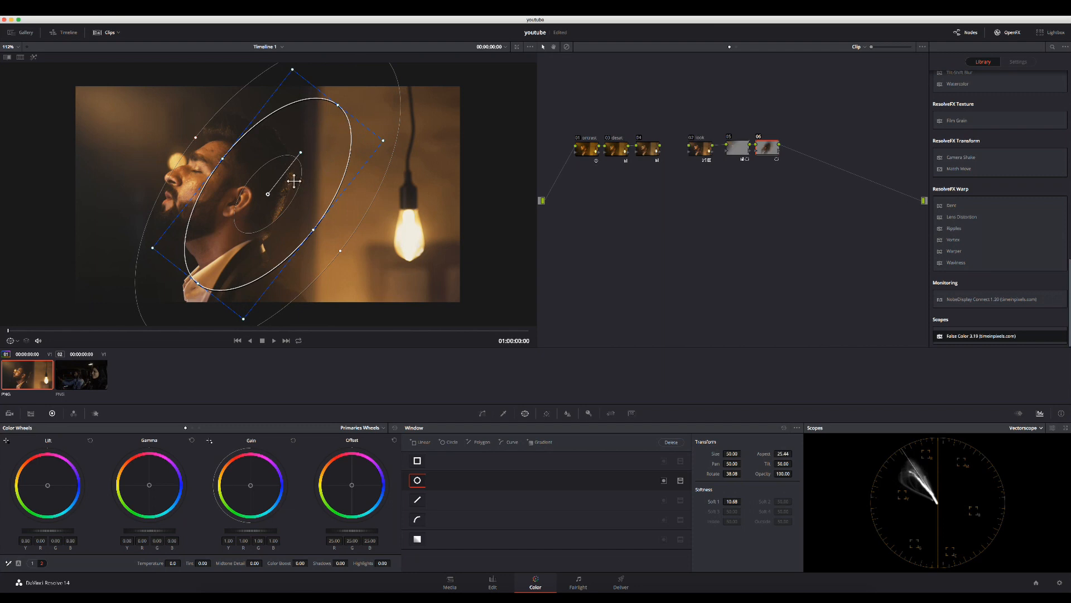
{"action": "left_click_drag", "start_coordinate": [266, 194], "coordinate": [189, 166]}
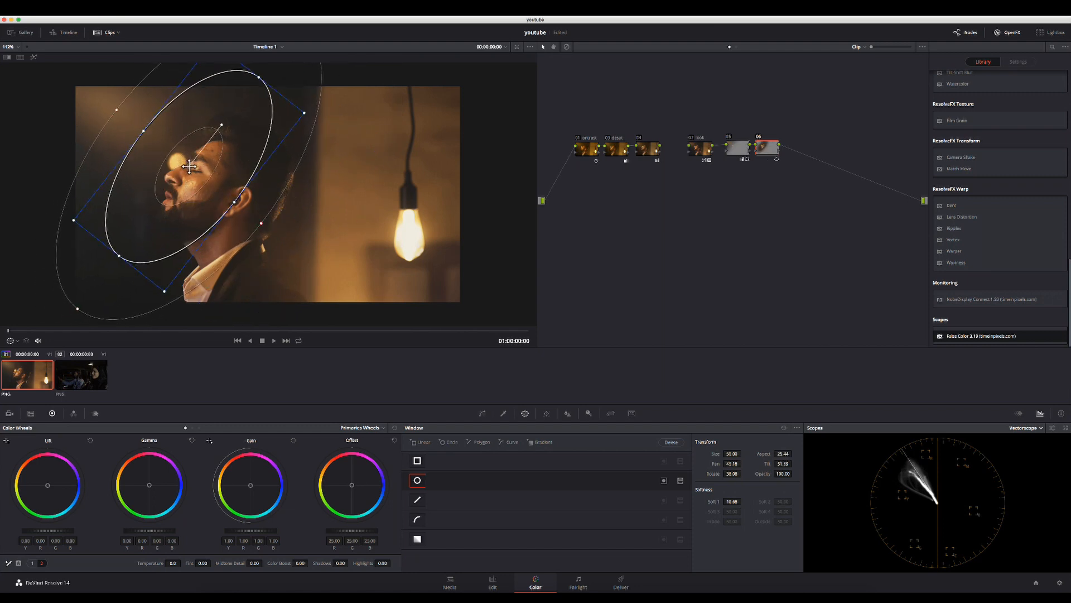
- Invert the circular window, lower the gamma outside it to -0.04, and check the vignette full screen
{"action": "left_click", "coordinate": [663, 480]}
{"action": "left_click_drag", "start_coordinate": [149, 531], "coordinate": [135, 530]}
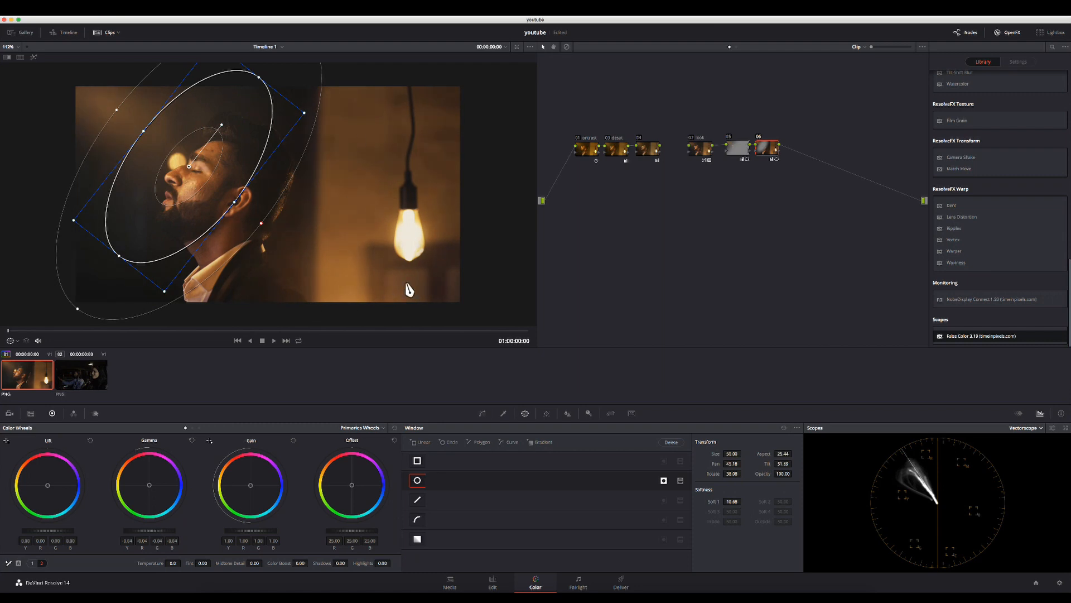
{"action": "left_click", "coordinate": [483, 414]}
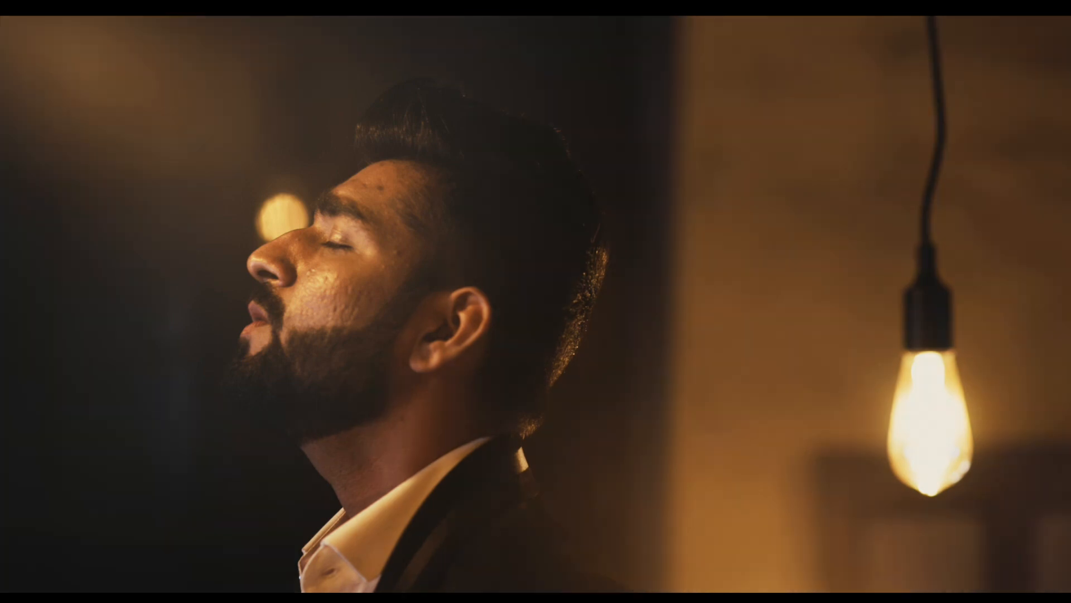
{"action": "mouse_move", "coordinate": [522, 299]}
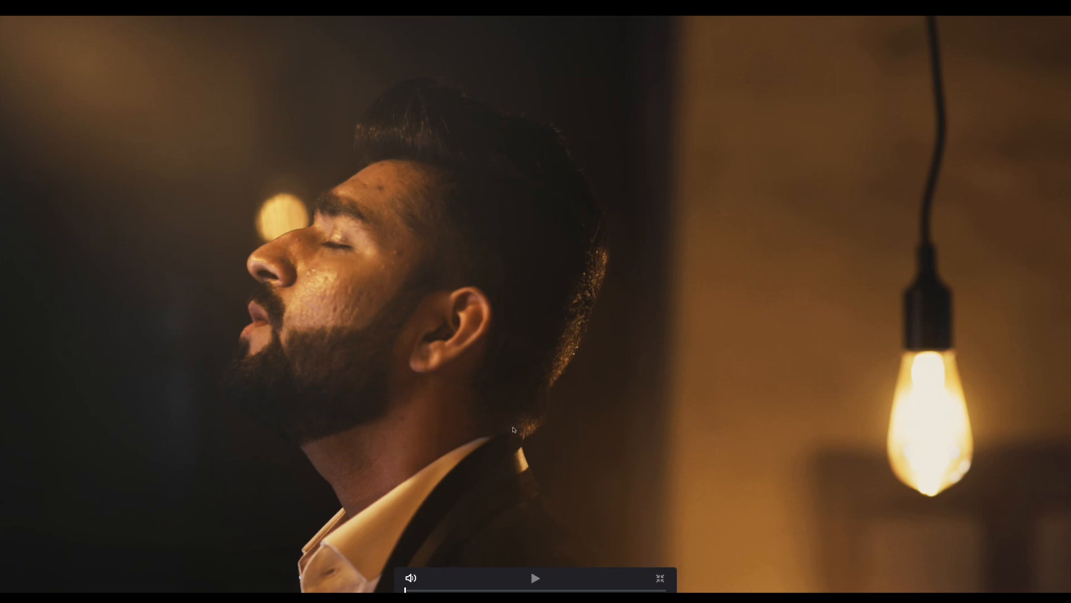
{"action": "key", "text": "Escape"}
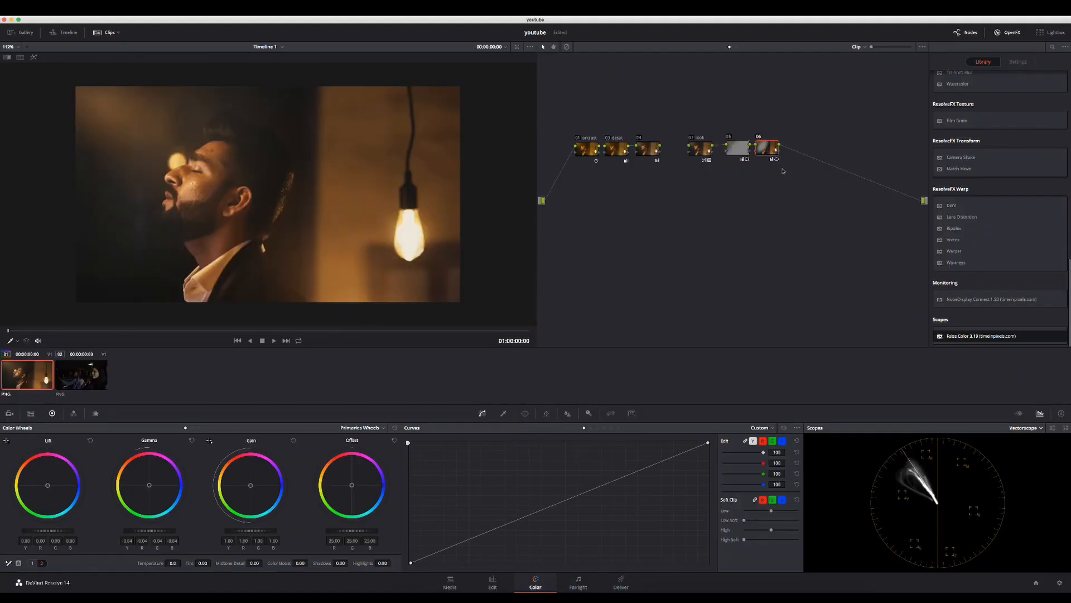
- Add a serial node at the end with the False Color effect and set its preset to SmallHD 1
{"action": "key", "text": "alt+s"}
{"action": "left_click_drag", "start_coordinate": [960, 337], "coordinate": [815, 153]}
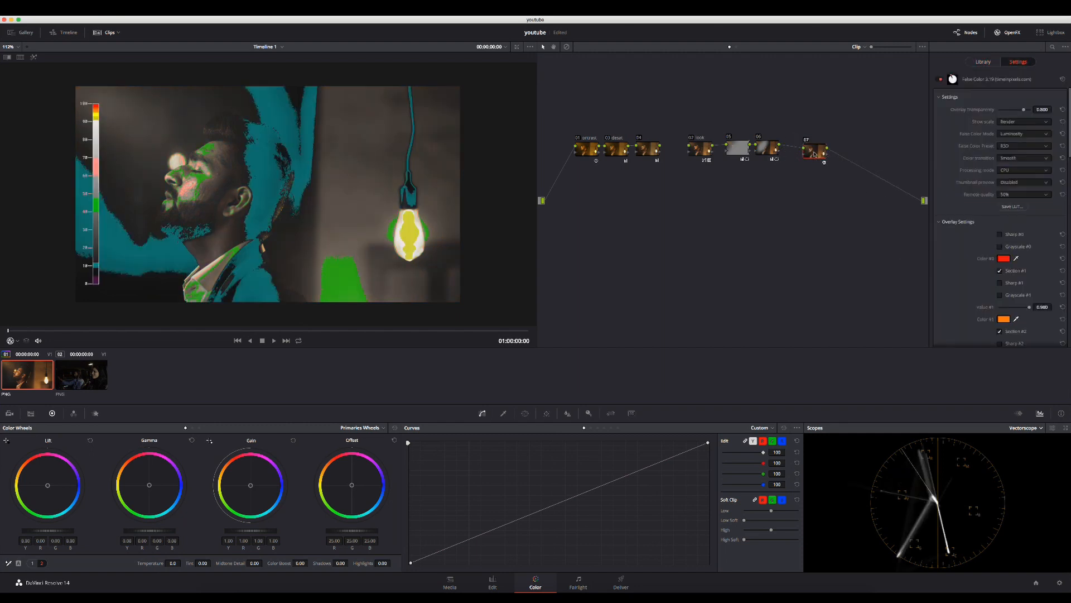
{"action": "left_click", "coordinate": [1007, 145]}
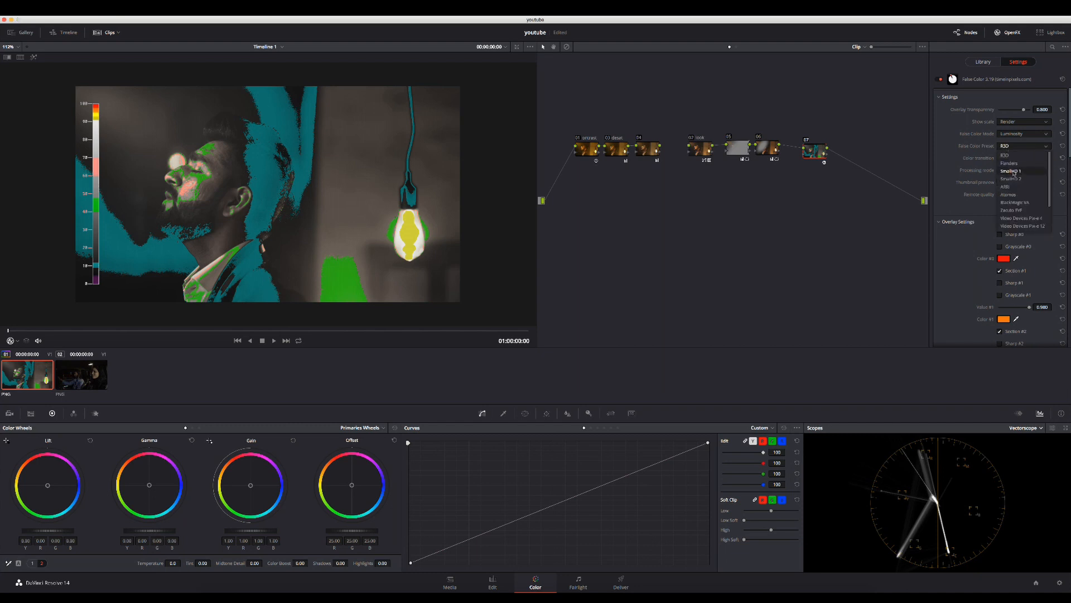
{"action": "left_click", "coordinate": [1010, 170]}
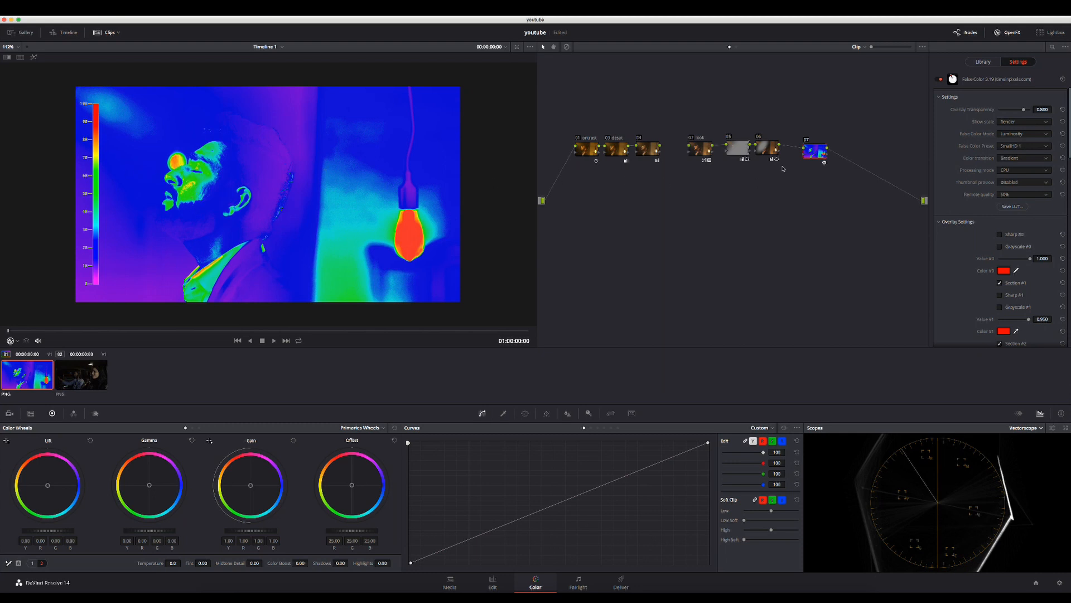
- Add a serial node just before the False Color node and lower its gain to 0.87
{"action": "left_click_drag", "start_coordinate": [812, 156], "coordinate": [827, 153]}
{"action": "left_click", "coordinate": [769, 149]}
{"action": "key", "text": "alt+s"}
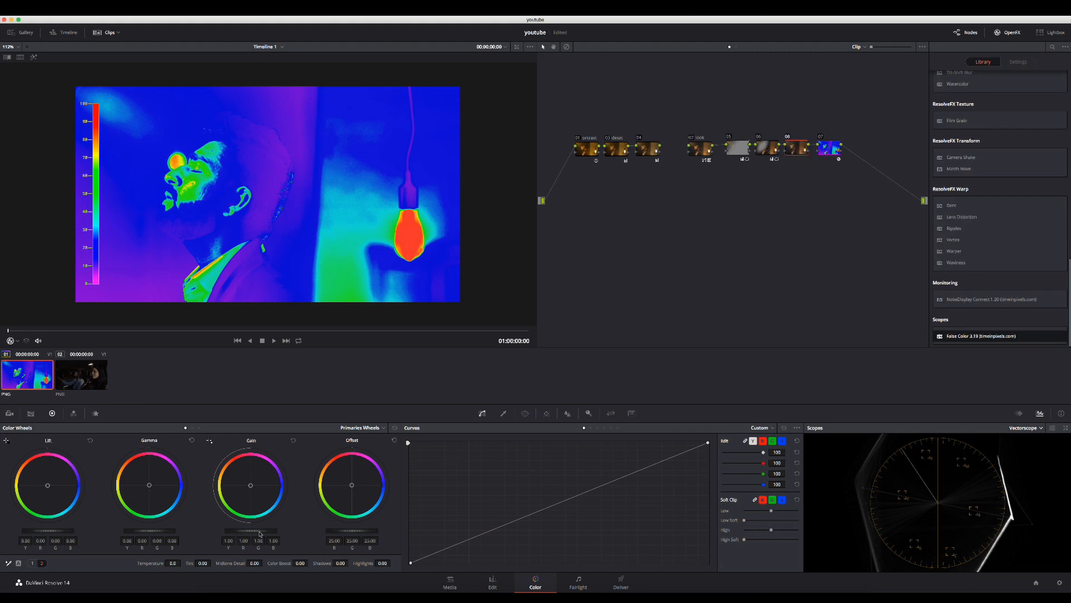
{"action": "left_click_drag", "start_coordinate": [260, 534], "coordinate": [231, 534]}
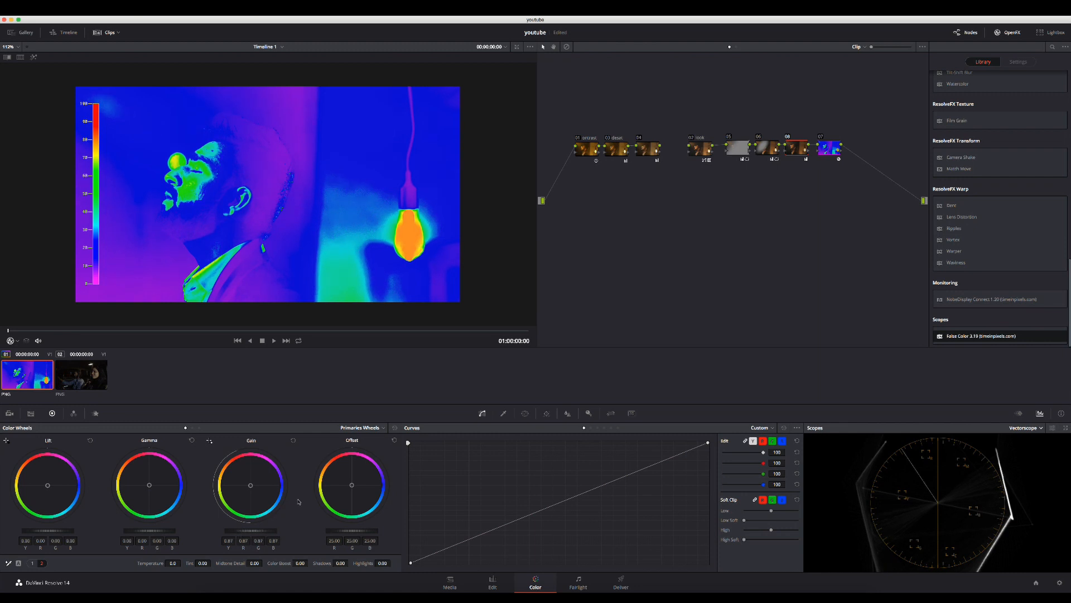
- Change the False Color effect's mode from luminosity to Saturation I
{"action": "left_click", "coordinate": [829, 149]}
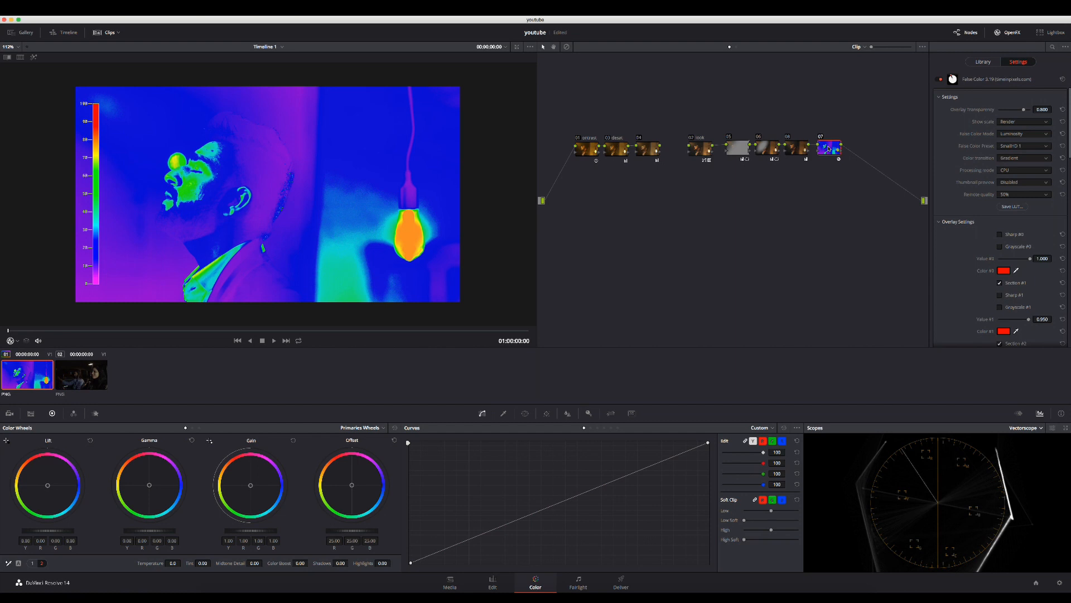
{"action": "left_click", "coordinate": [1023, 135]}
{"action": "left_click", "coordinate": [1017, 135]}
{"action": "left_click", "coordinate": [1017, 135]}
{"action": "left_click", "coordinate": [1010, 154]}
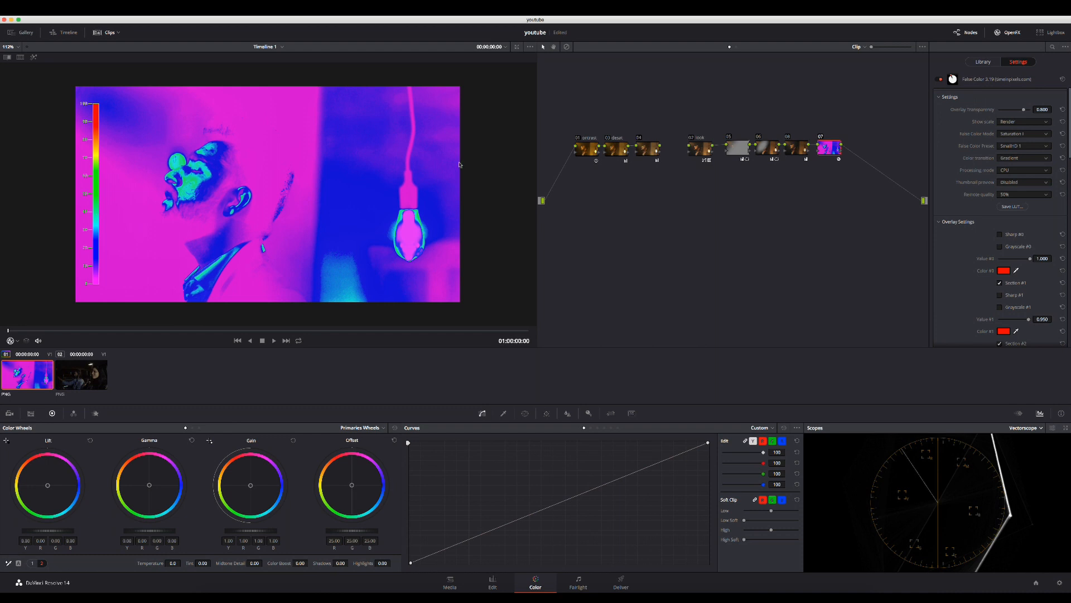
- Delete the False Color node and add a new serial node at the end of the chain
{"action": "key", "text": "Delete"}
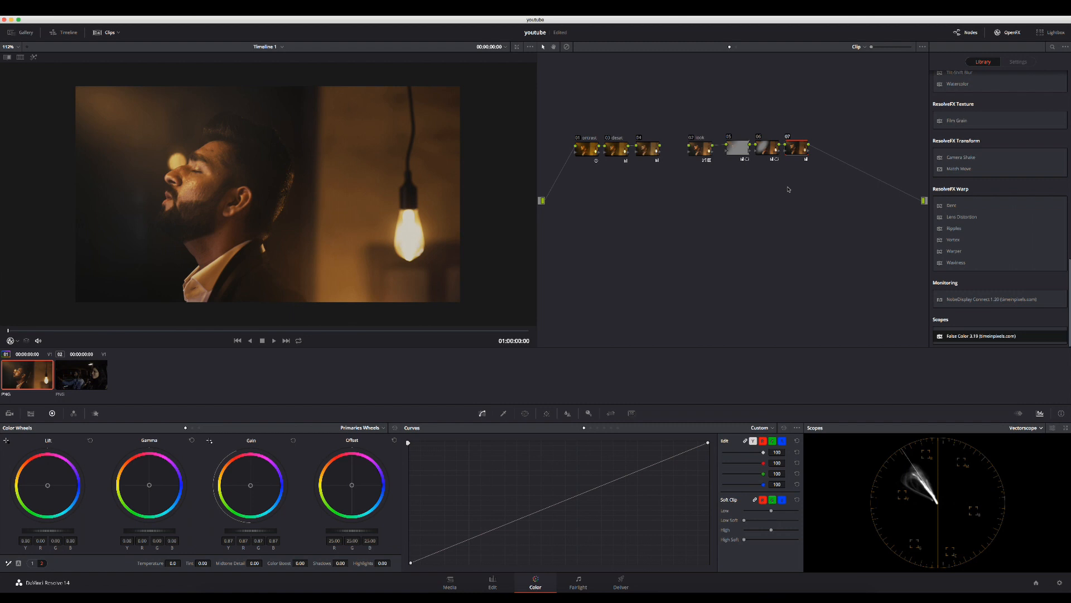
{"action": "key", "text": "alt+s"}
{"action": "left_click_drag", "start_coordinate": [825, 151], "coordinate": [827, 152]}
- Desaturate the deepest shadows with a Lum Vs Sat curve: anchor it at input luminance 0.17 and pull the black end fully down
{"action": "left_click", "coordinate": [618, 428]}
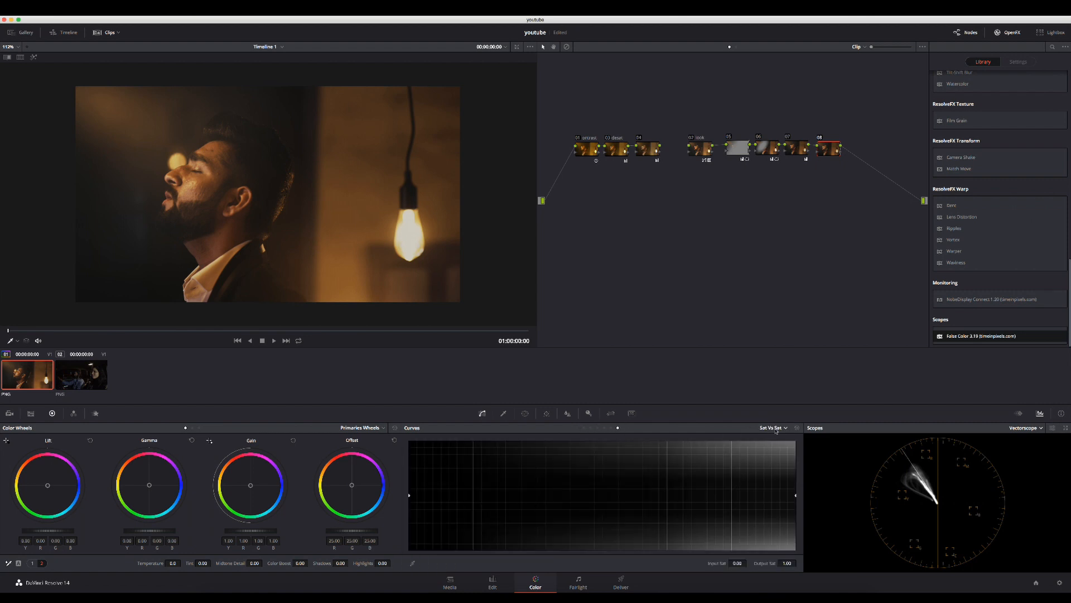
{"action": "left_click", "coordinate": [611, 428]}
{"action": "left_click", "coordinate": [458, 496]}
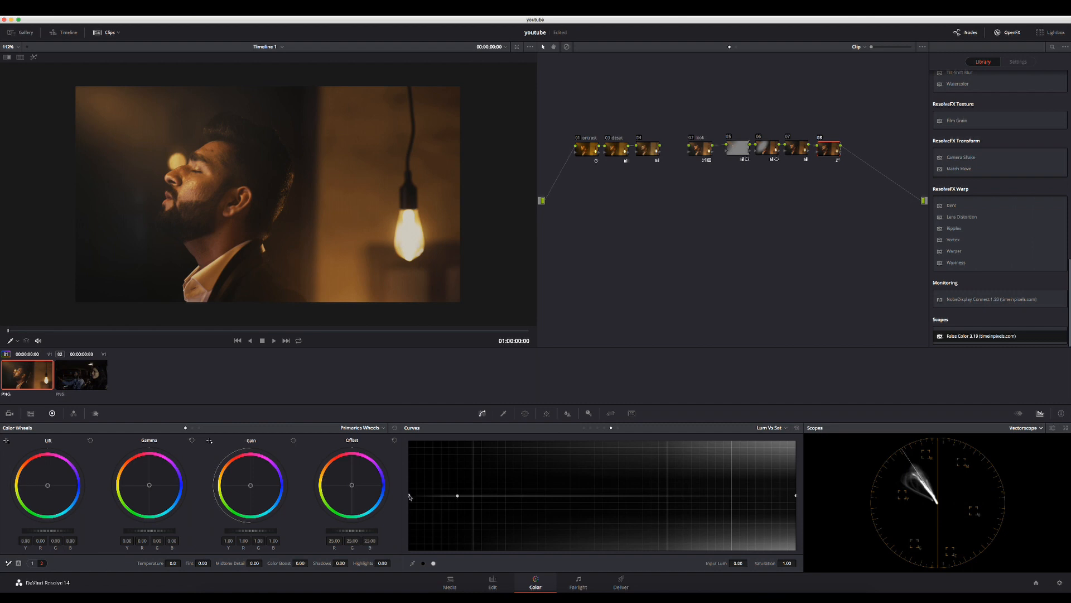
{"action": "left_click_drag", "start_coordinate": [409, 496], "coordinate": [397, 558]}
{"action": "mouse_move", "coordinate": [457, 496]}
{"action": "left_mouse_down"}
{"action": "mouse_move", "coordinate": [496, 495]}
{"action": "mouse_move", "coordinate": [491, 505]}
{"action": "mouse_move", "coordinate": [476, 498]}
{"action": "left_mouse_up"}
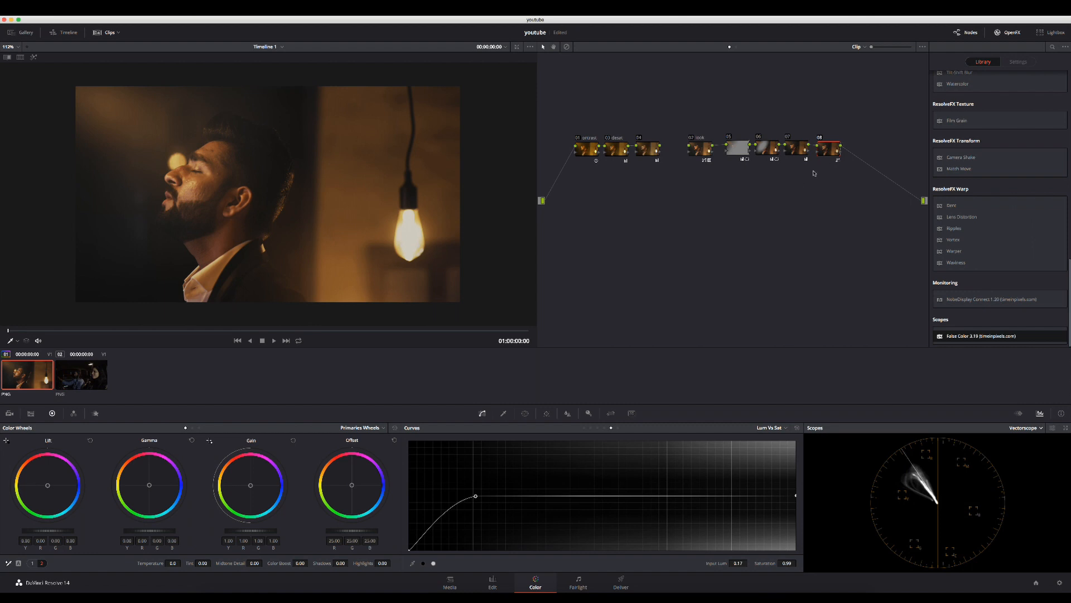
- Insert a serial node with the False Color effect before the last node and set its preset to SmallHD 1
{"action": "left_click_drag", "start_coordinate": [822, 152], "coordinate": [857, 152]}
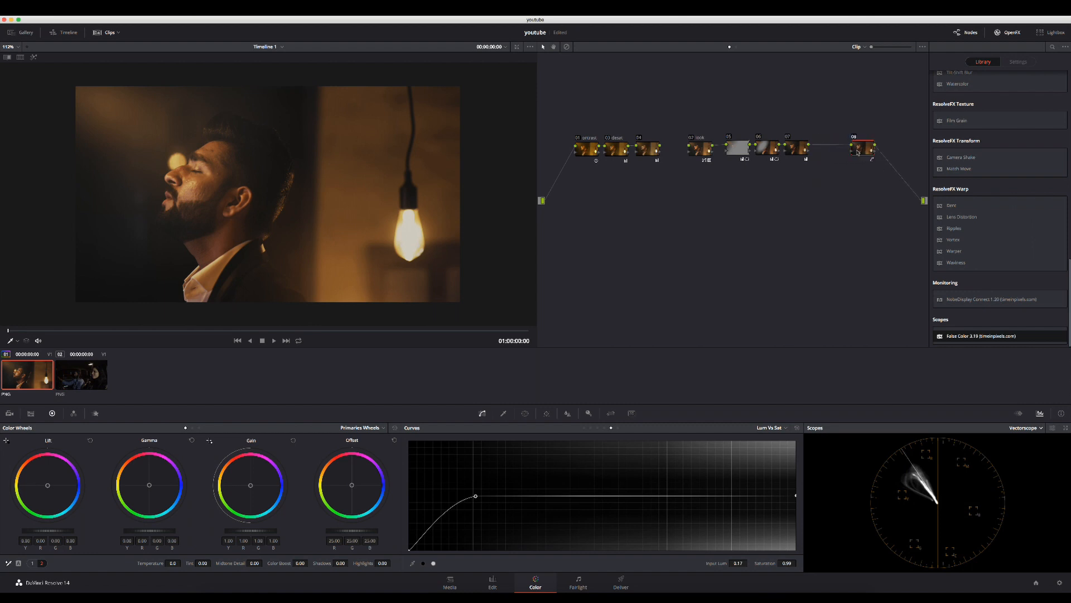
{"action": "left_click", "coordinate": [790, 150]}
{"action": "key", "text": "alt+s"}
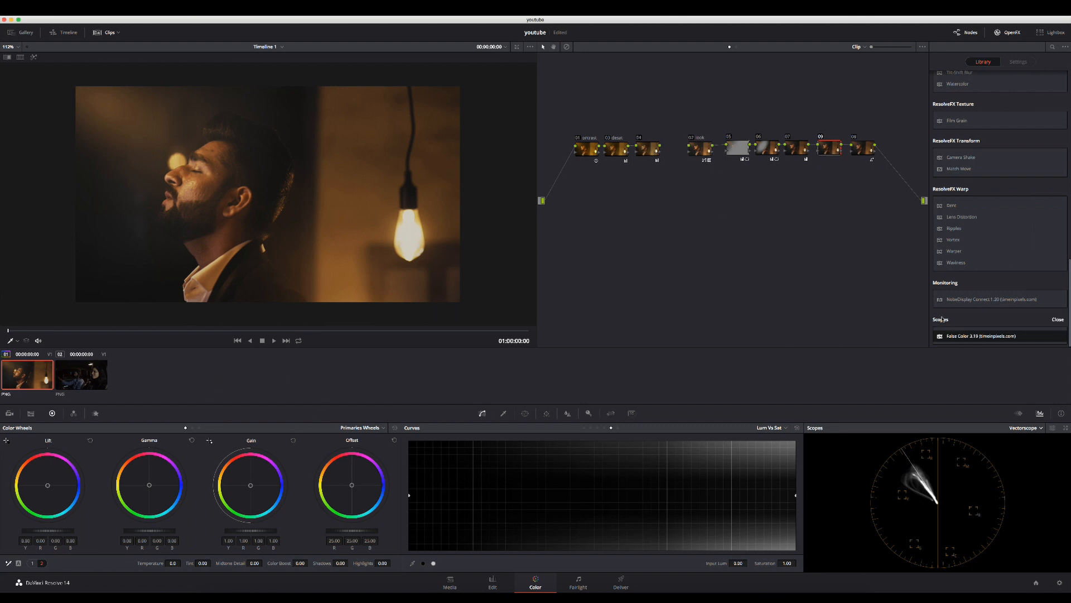
{"action": "left_click_drag", "start_coordinate": [965, 336], "coordinate": [830, 153]}
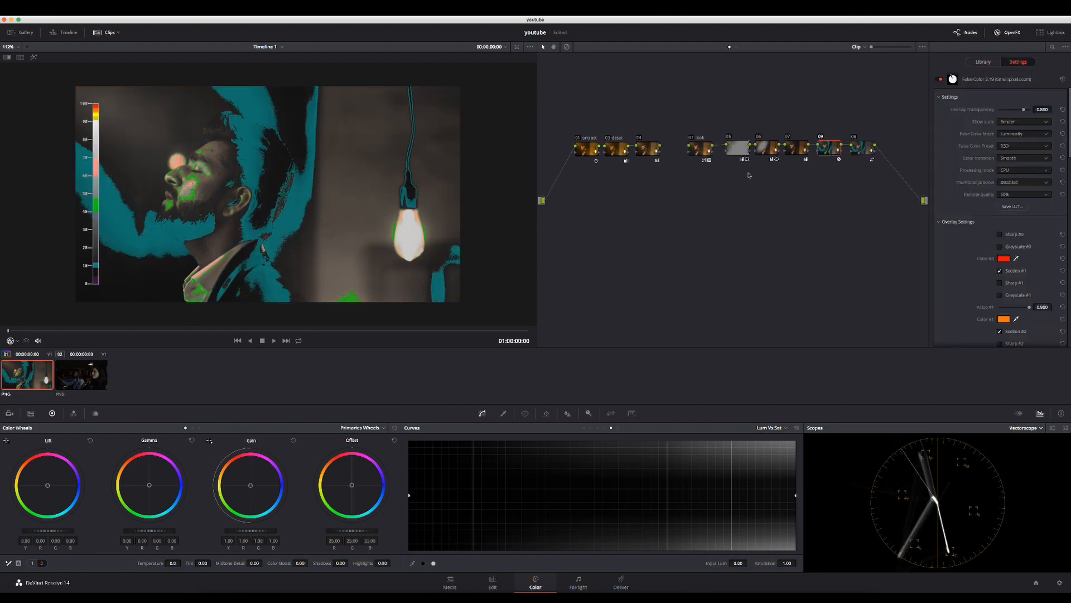
{"action": "left_click", "coordinate": [1012, 134]}
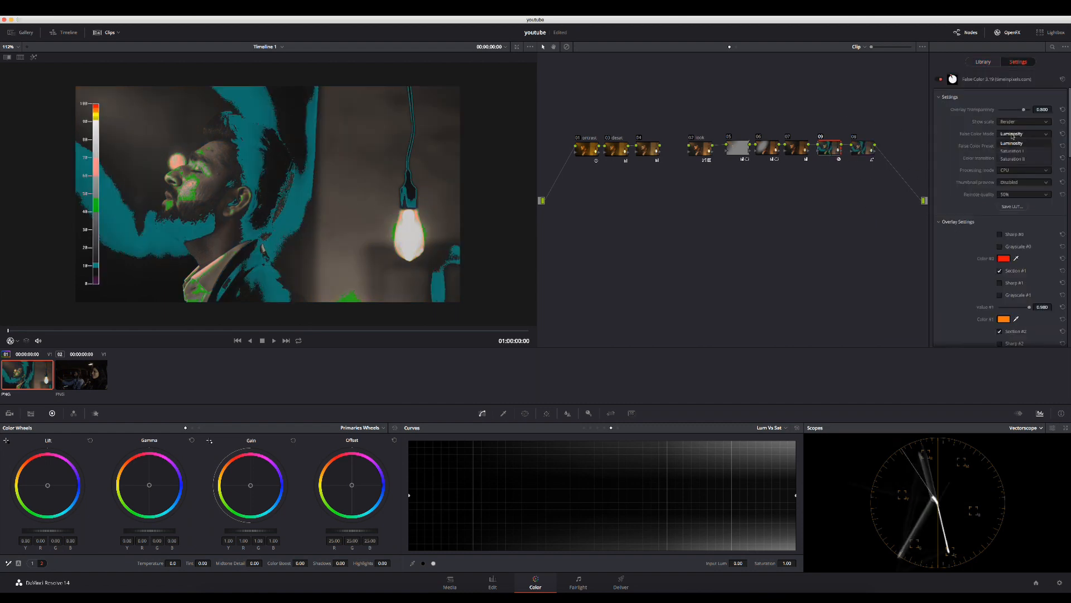
{"action": "left_click", "coordinate": [998, 135]}
{"action": "left_click", "coordinate": [1011, 146]}
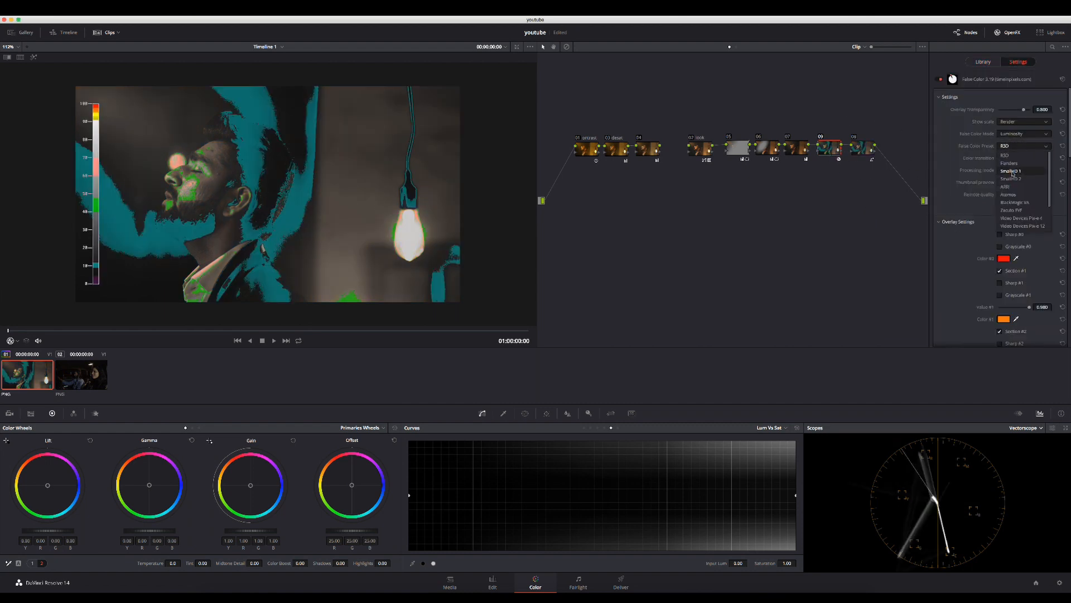
{"action": "left_click", "coordinate": [1011, 171]}
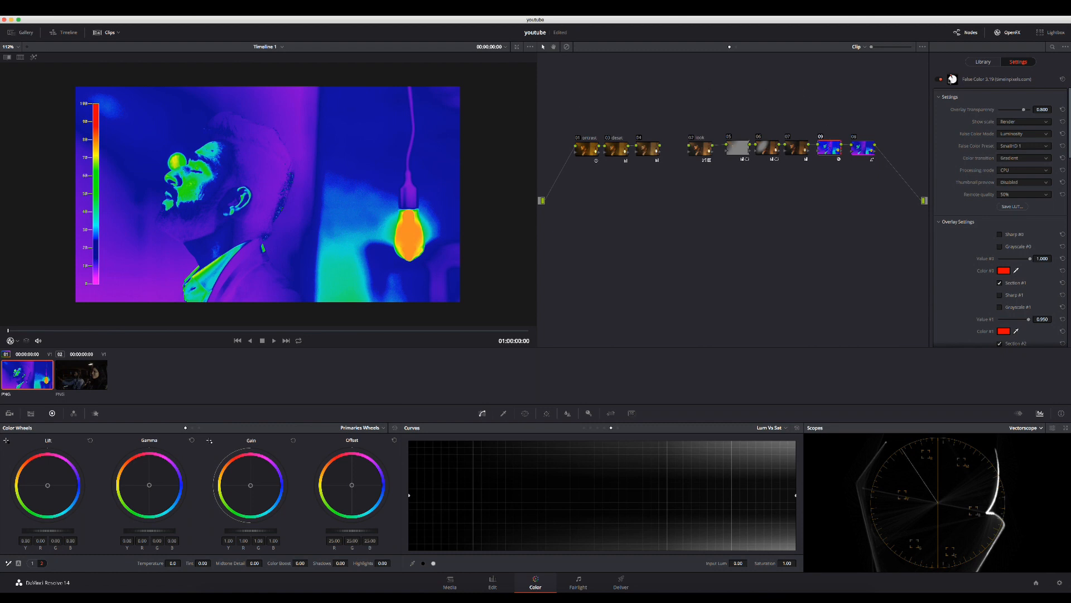
- Disable the False Color node to view the normal image, and delete that node
{"action": "key", "text": "ctrl+d"}
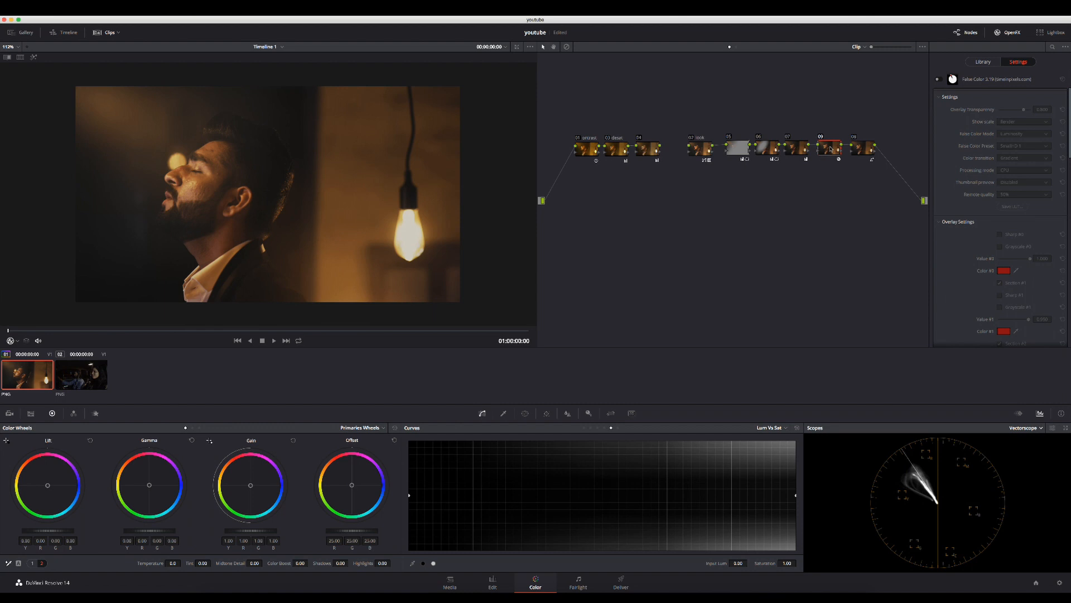
{"action": "key", "text": "Delete"}
- Add a serial node just before the shadow desaturation node
{"action": "right_click", "coordinate": [866, 147]}
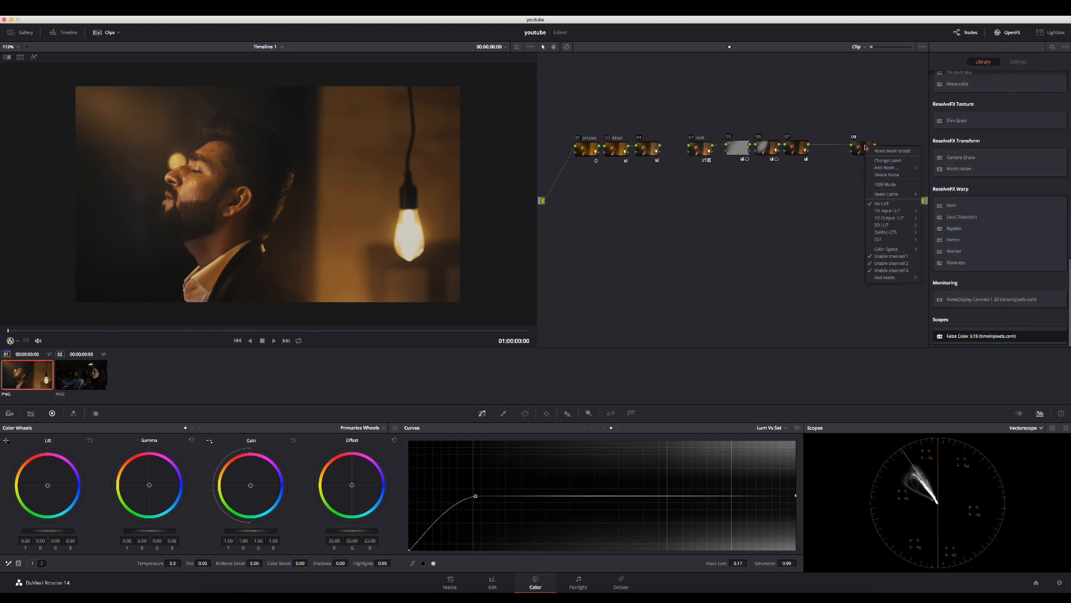
{"action": "mouse_move", "coordinate": [878, 166]}
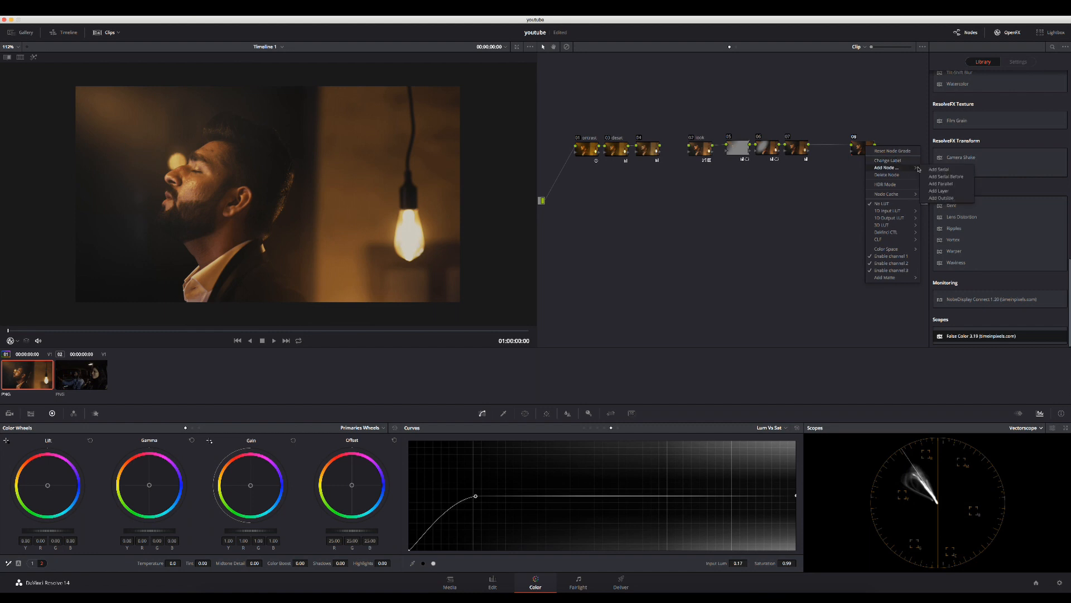
{"action": "left_click", "coordinate": [941, 177]}
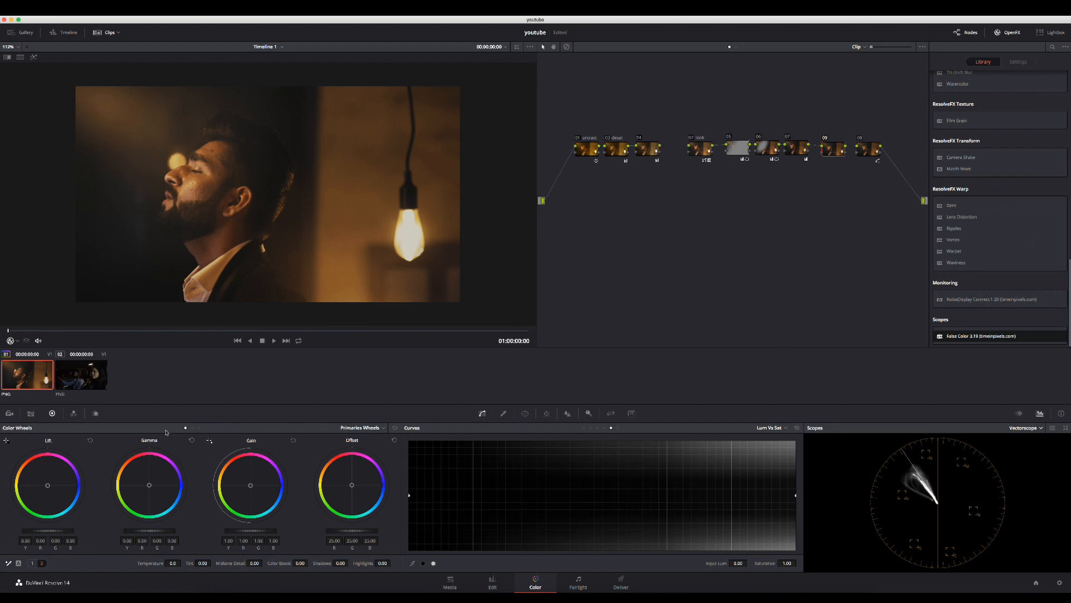
- Tint the shadows teal-blue with the Log wheels, red -0.13 and blue 0.16, and compare the image with and without the grade, including full screen
{"action": "left_click", "coordinate": [192, 428]}
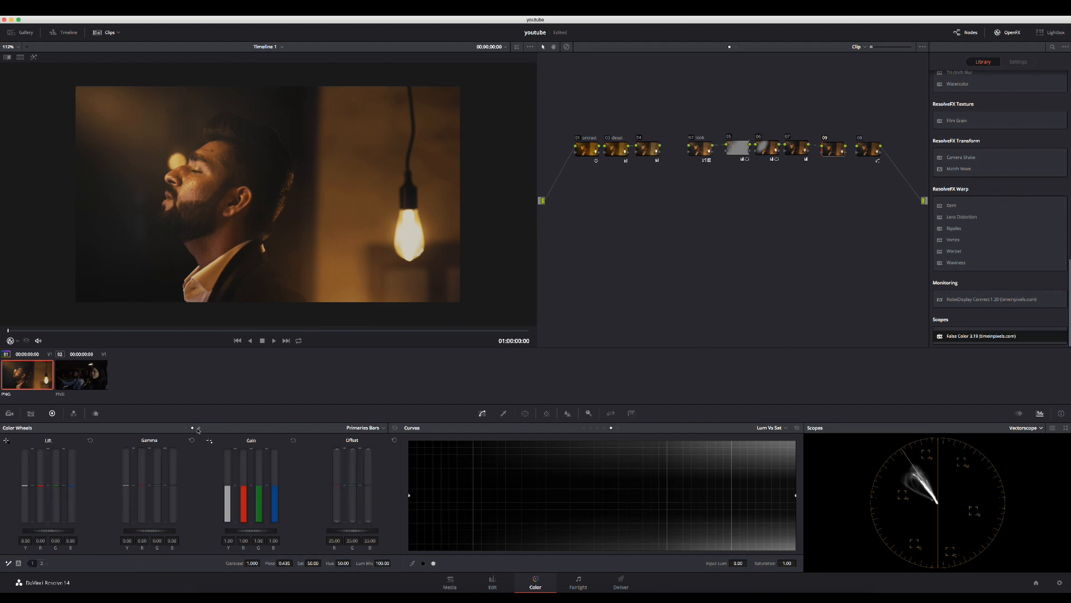
{"action": "left_click", "coordinate": [199, 428]}
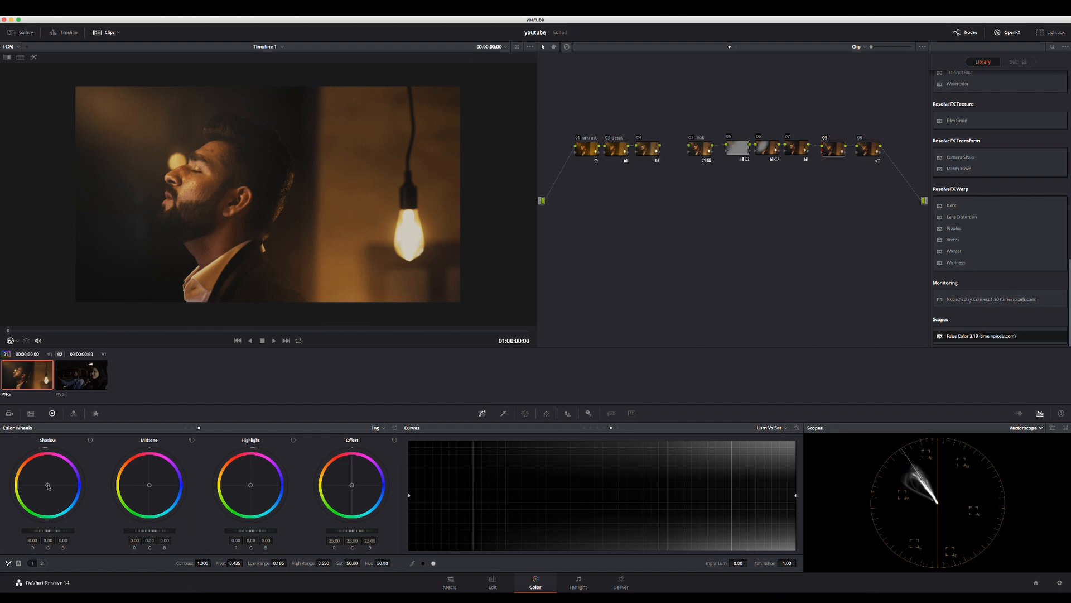
{"action": "left_click_drag", "start_coordinate": [48, 486], "coordinate": [51, 488]}
{"action": "left_click_drag", "start_coordinate": [51, 488], "coordinate": [51, 488]}
{"action": "key", "text": "alt+d"}
{"action": "key", "text": "alt+d"}
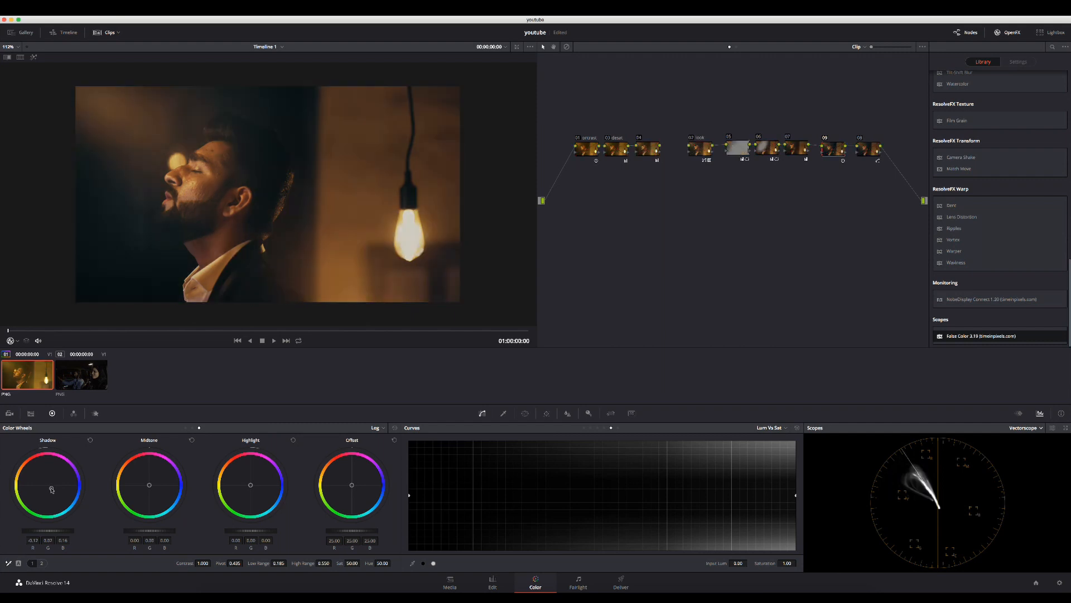
{"action": "key", "text": "super+d"}
{"action": "key", "text": "super+f"}
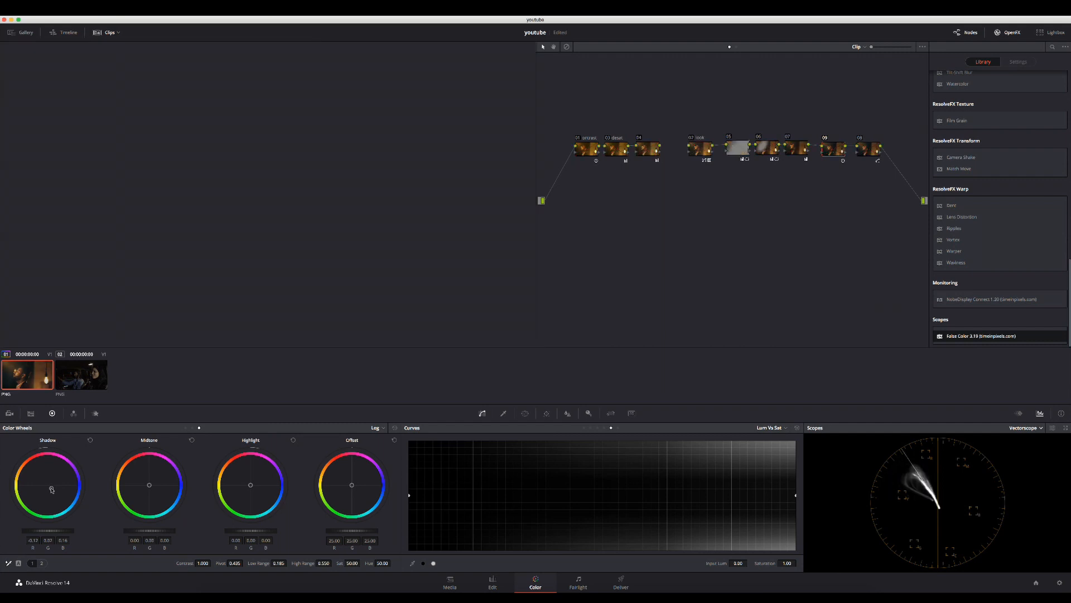